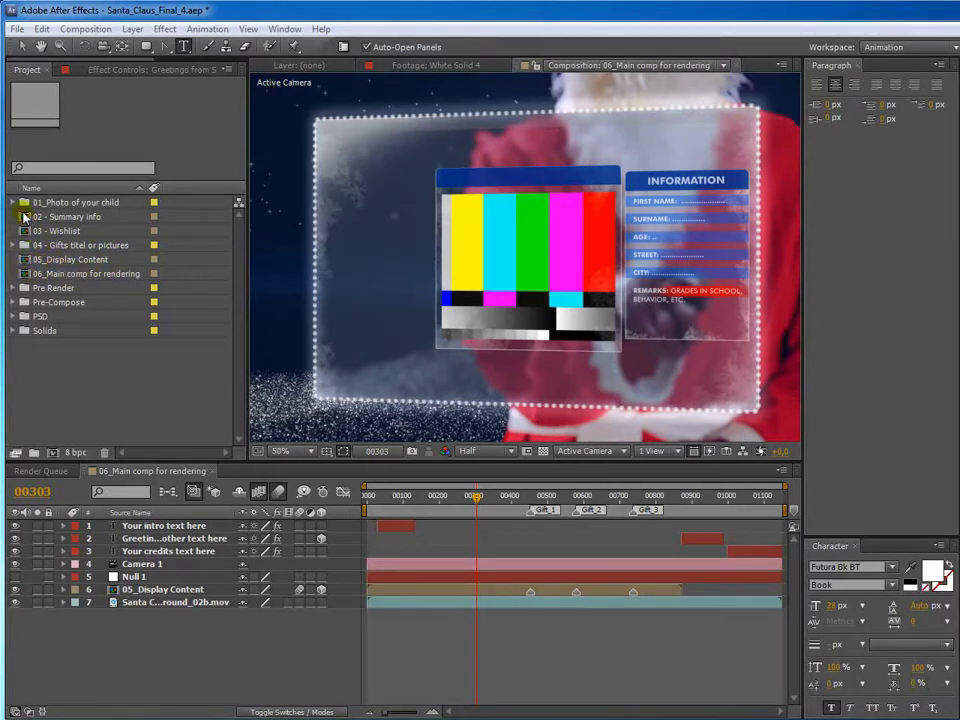
- Replace the placeholder footage in the 01_Photo of your child folder with the boy's portrait JPG from Eigene_Bilder
{"action": "left_click", "coordinate": [14, 203]}
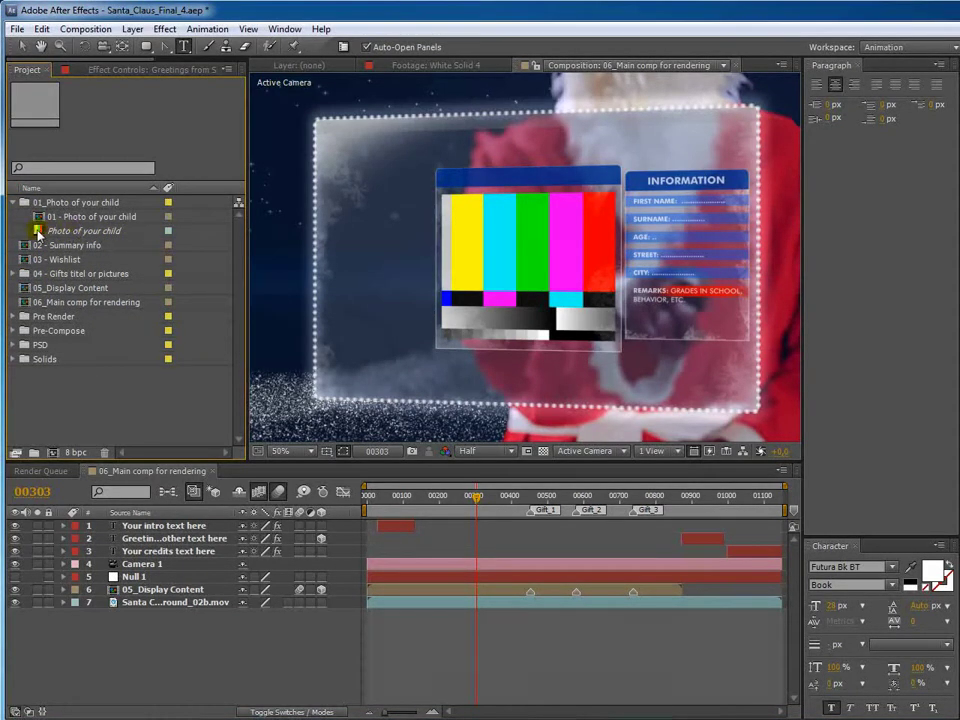
{"action": "left_click", "coordinate": [38, 233]}
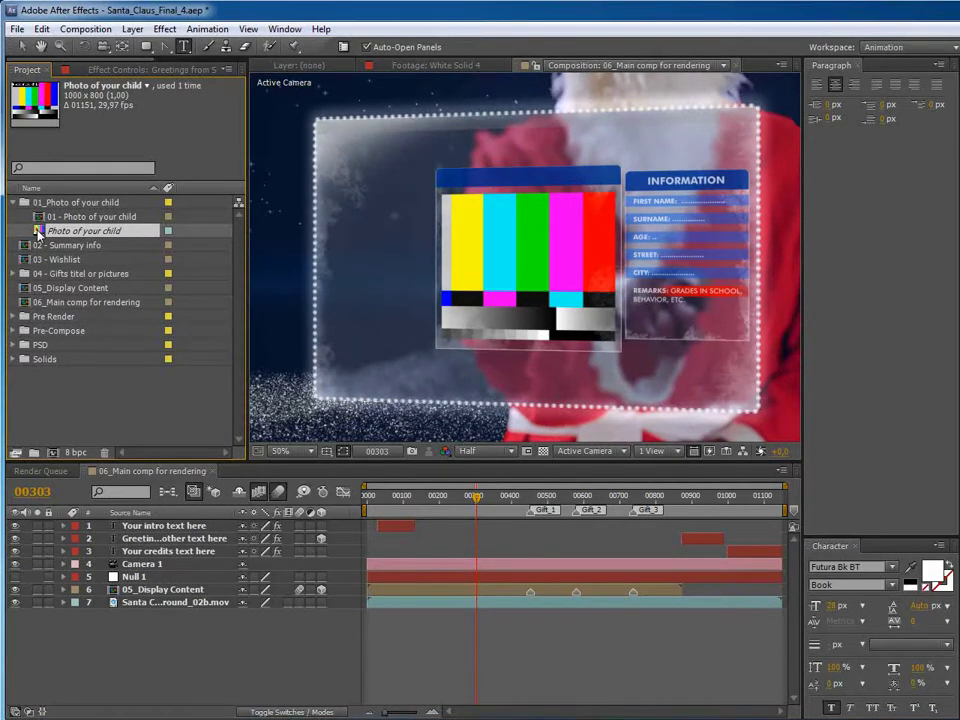
{"action": "key", "text": "ctrl+h"}
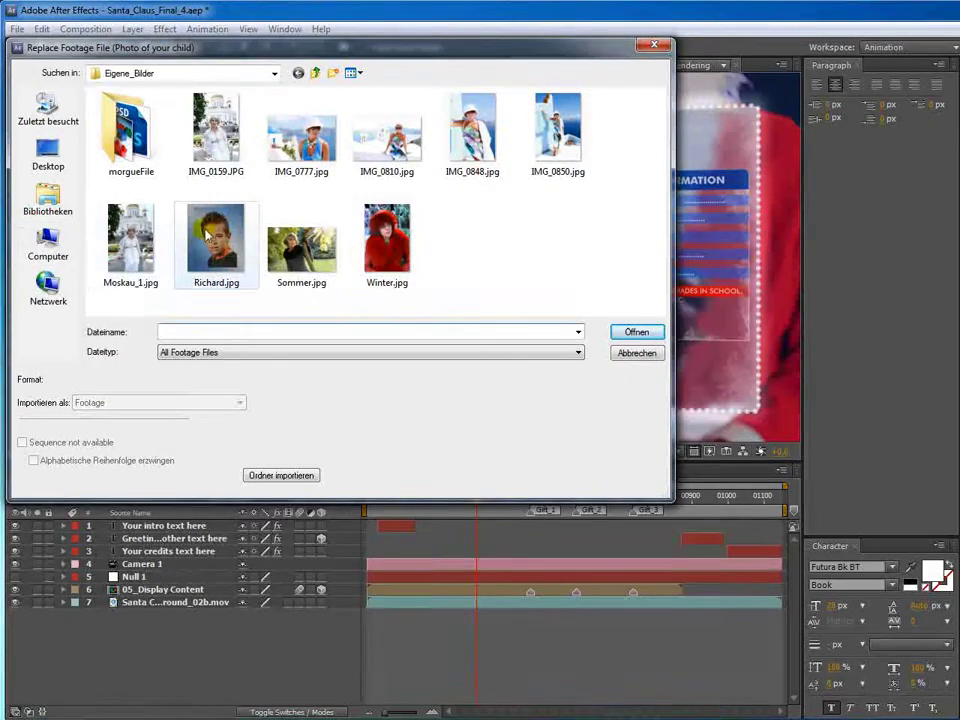
{"action": "double_click", "coordinate": [212, 235]}
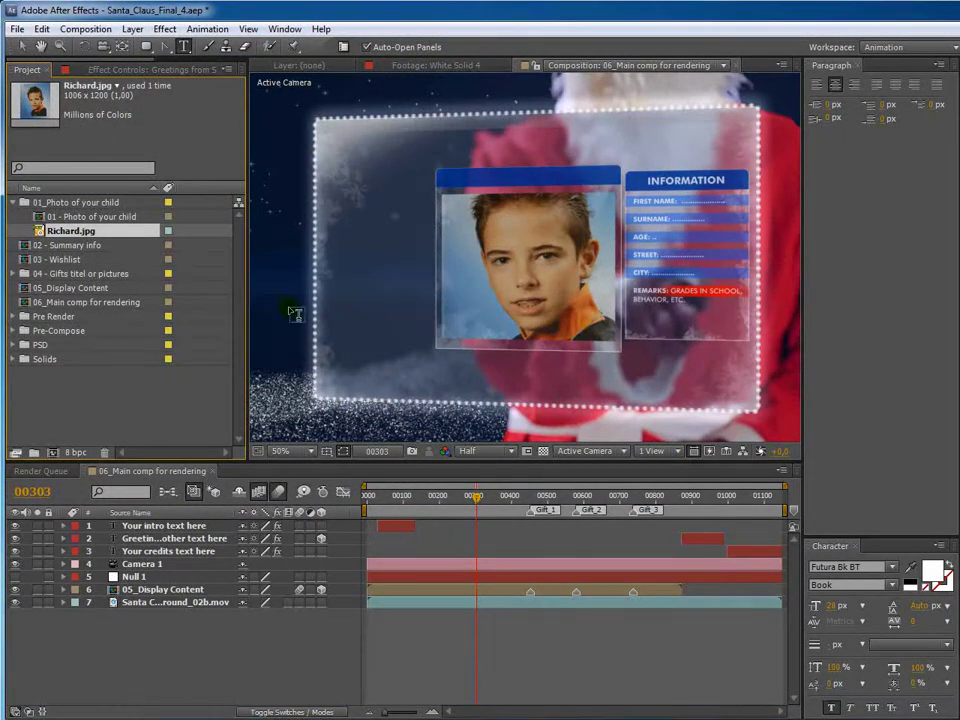
- In the 01 - Photo of your child composition, scale the portrait layer to 75% and reposition it to fill the frame
{"action": "left_click", "coordinate": [88, 218]}
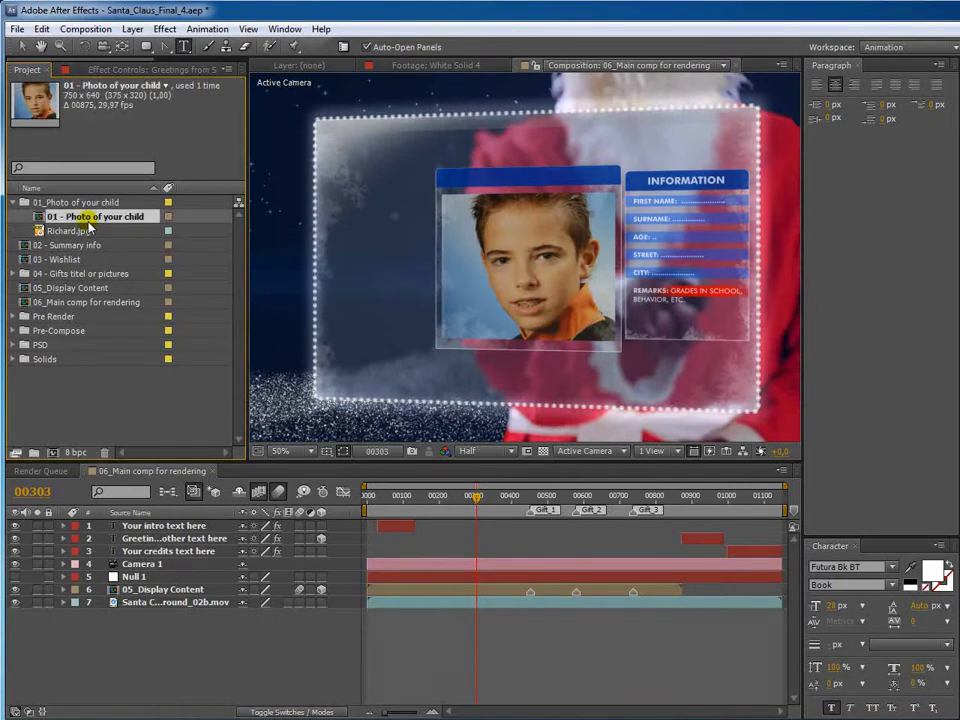
{"action": "key", "text": "v"}
{"action": "double_click", "coordinate": [89, 220]}
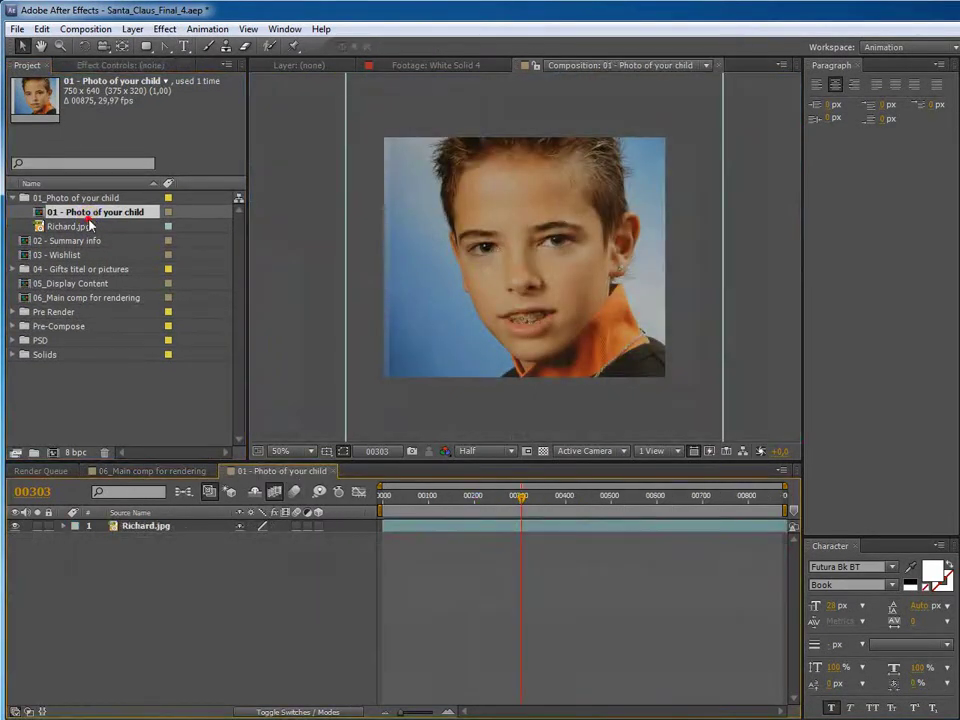
{"action": "left_click", "coordinate": [145, 526]}
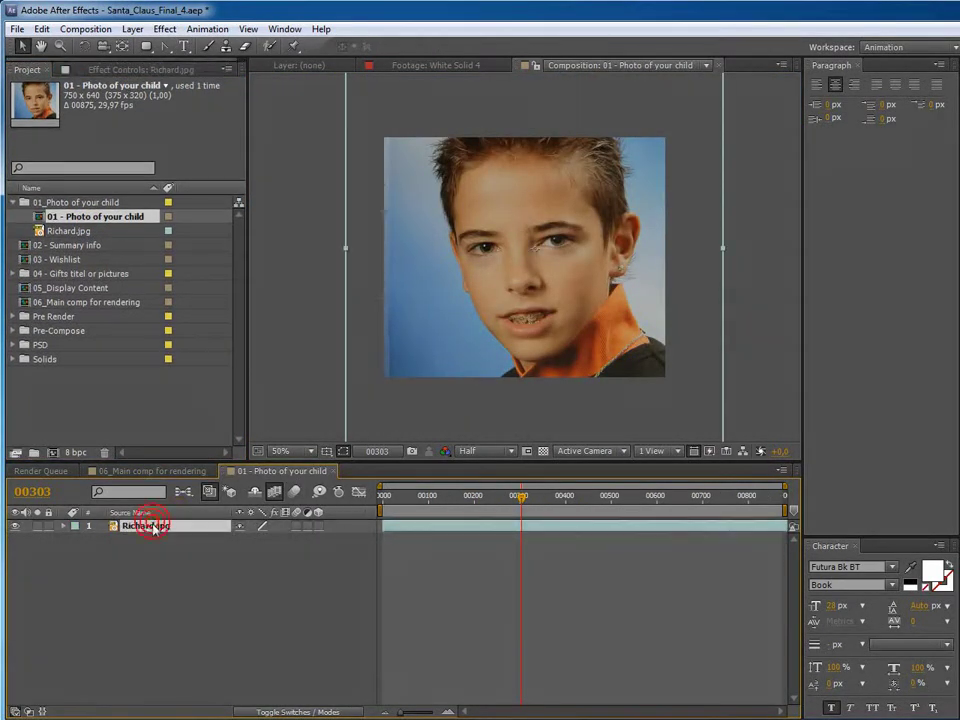
{"action": "key", "text": "s"}
{"action": "left_click_drag", "start_coordinate": [287, 546], "coordinate": [268, 540]}
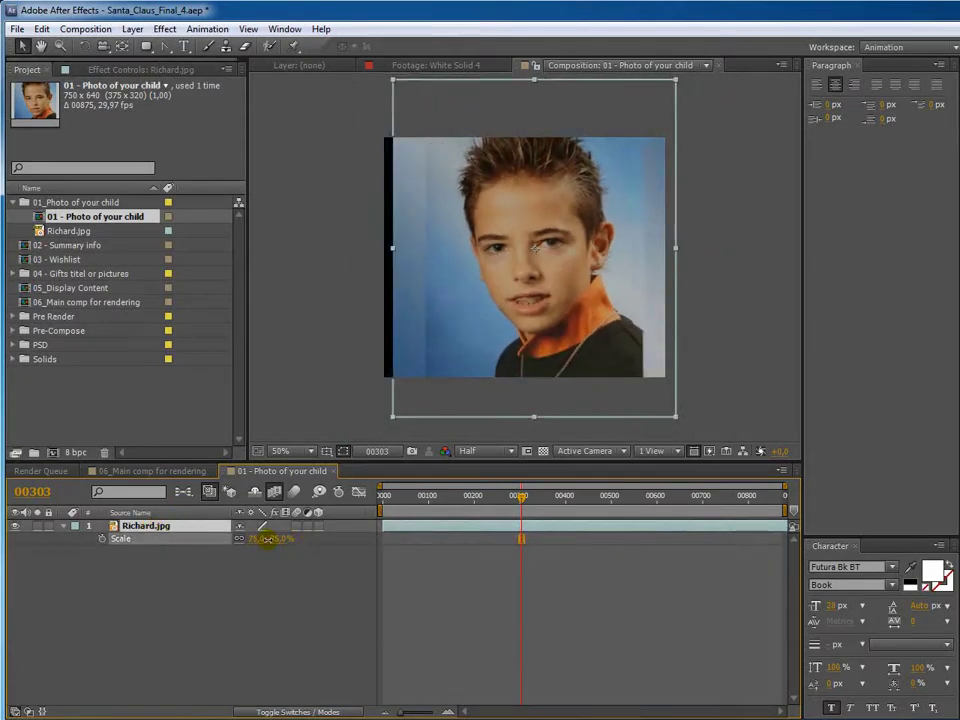
{"action": "left_click_drag", "start_coordinate": [591, 334], "coordinate": [583, 365]}
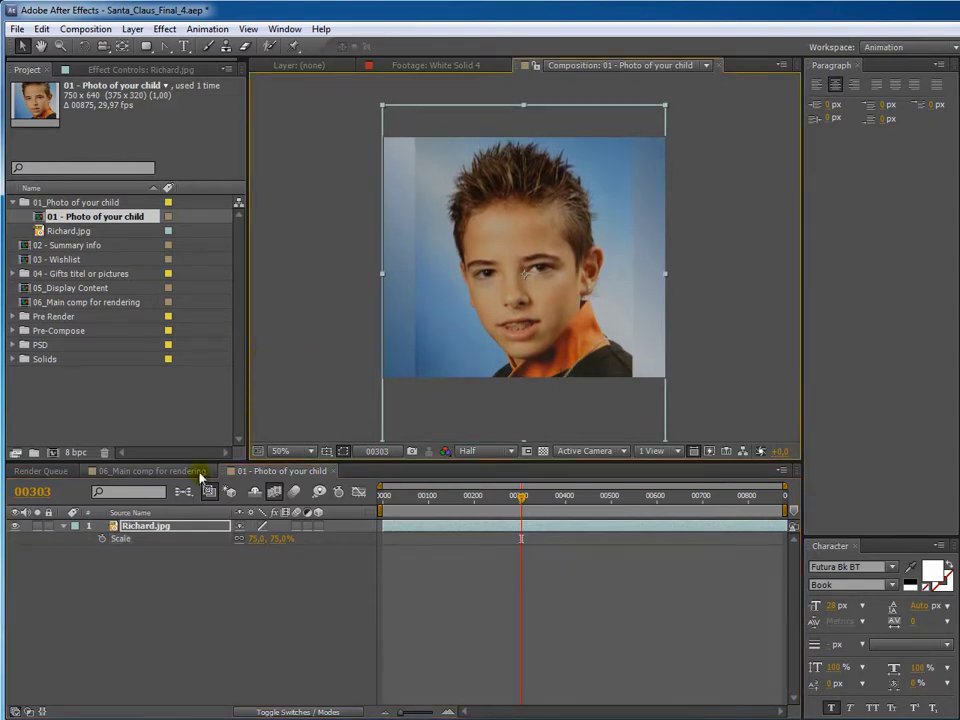
{"action": "left_click", "coordinate": [150, 471]}
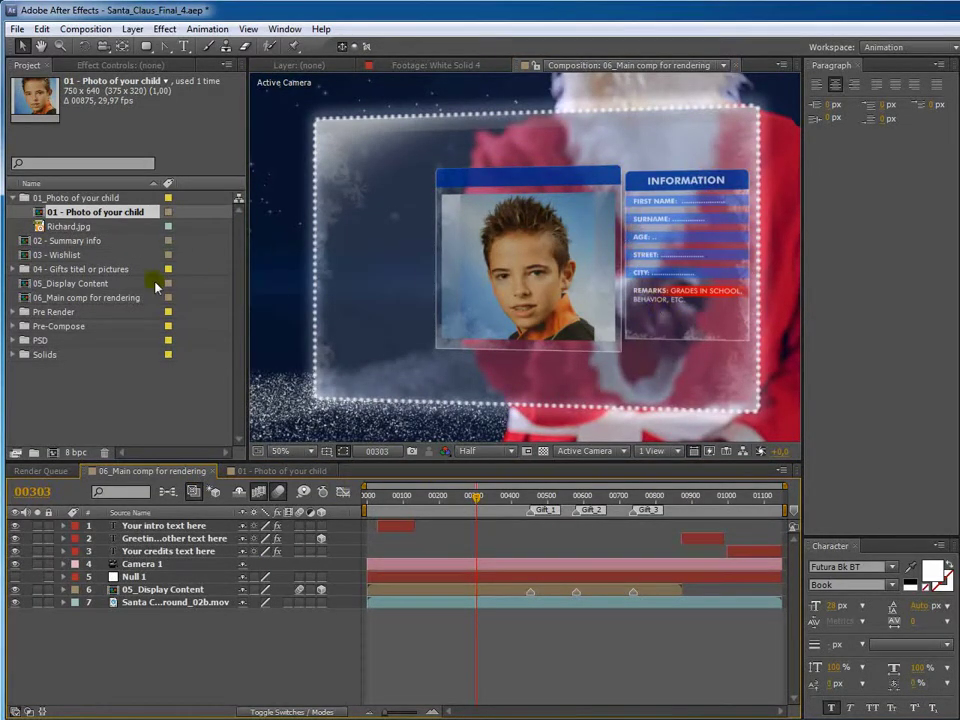
{"action": "left_click", "coordinate": [14, 200]}
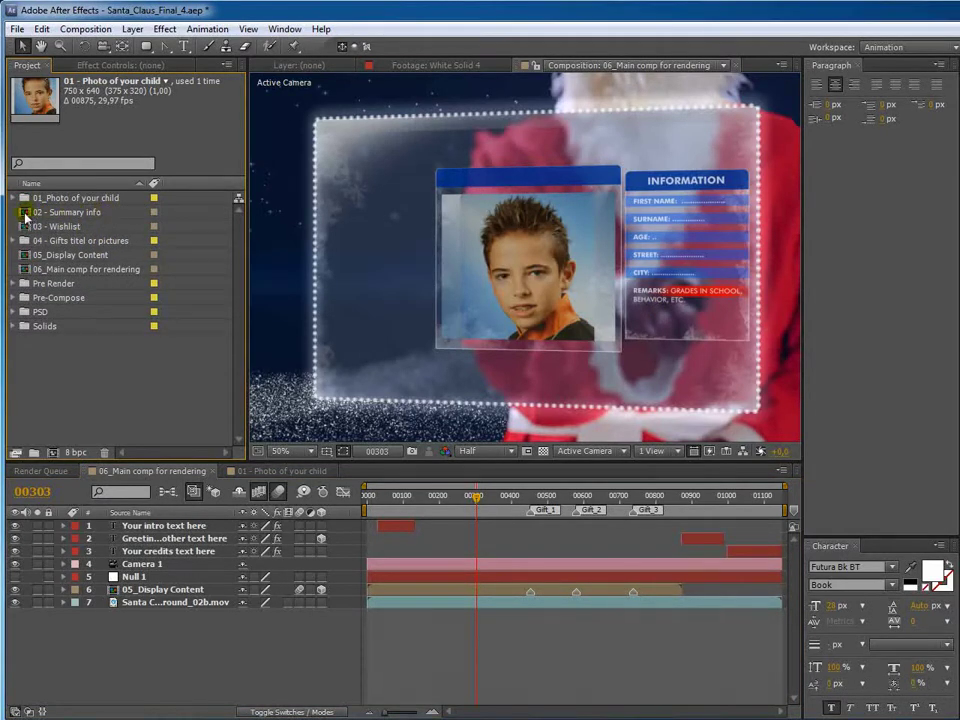
- Open the 02 - Summary info composition and toggle the visibility of its heading and personal details text layers to identify them
{"action": "double_click", "coordinate": [30, 212]}
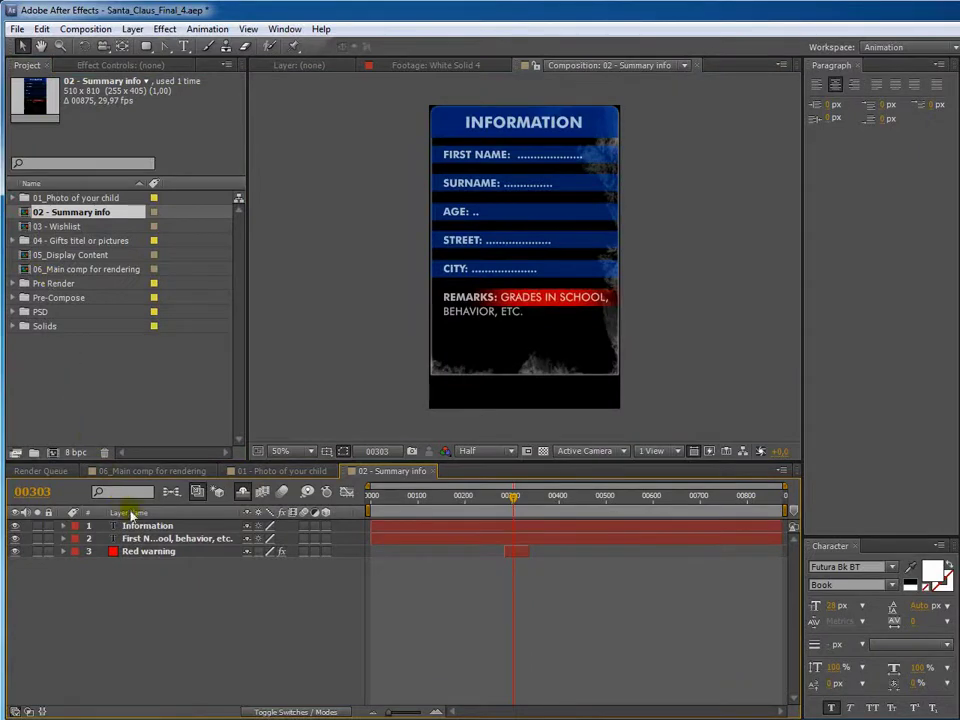
{"action": "left_click", "coordinate": [143, 527]}
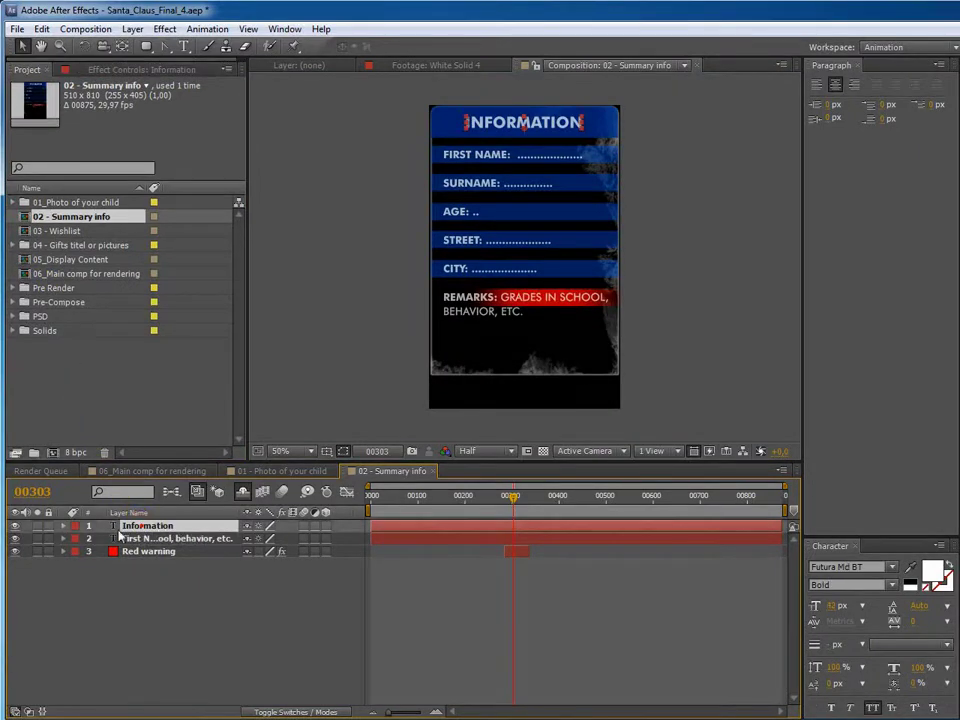
{"action": "left_click", "coordinate": [14, 527]}
{"action": "left_click", "coordinate": [14, 527]}
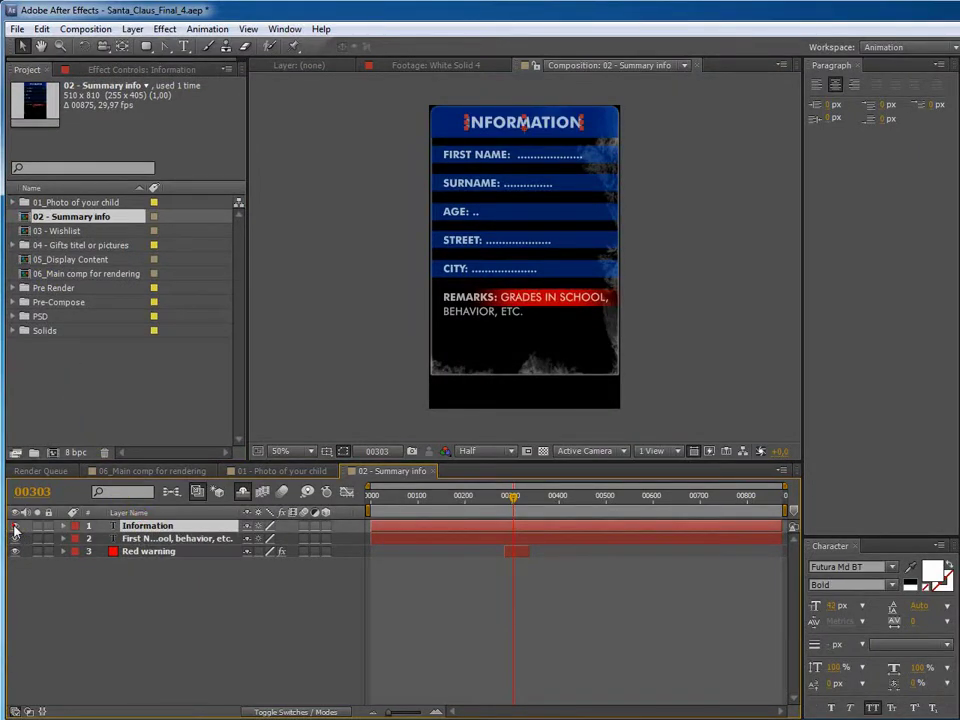
{"action": "left_click", "coordinate": [178, 539]}
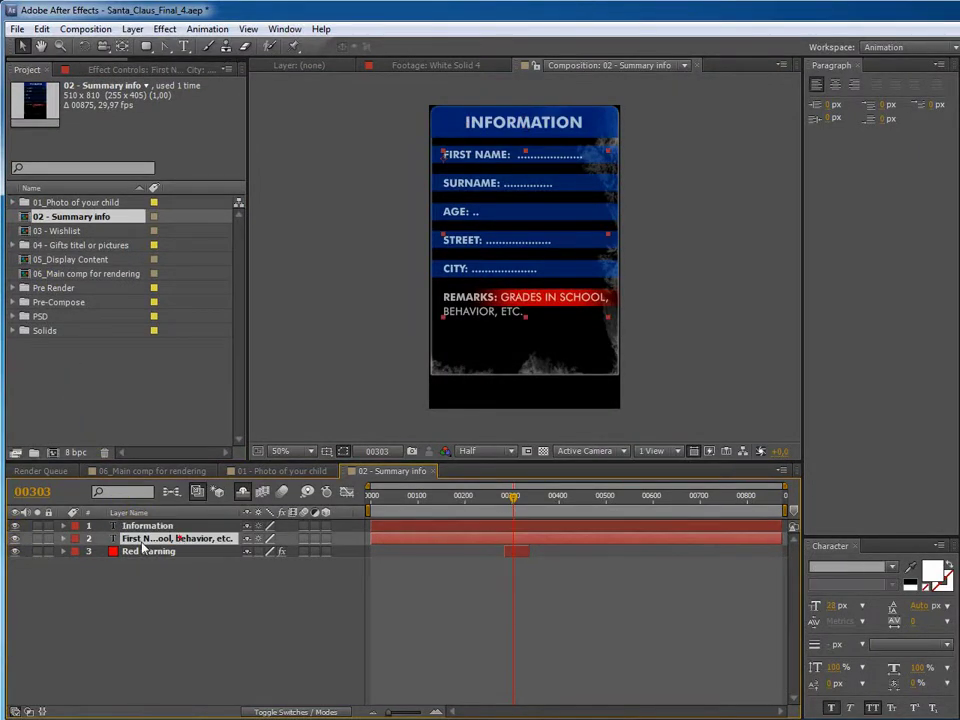
{"action": "left_click", "coordinate": [15, 539]}
{"action": "left_click", "coordinate": [15, 539]}
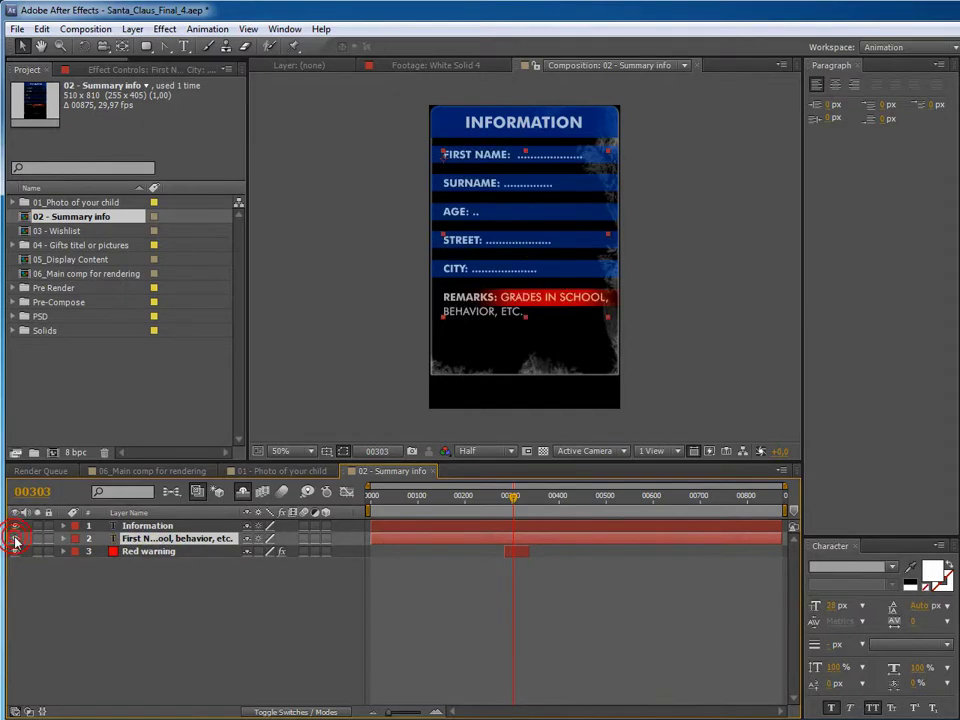
- Open the personal details text for editing and select the surname and street placeholders
{"action": "double_click", "coordinate": [150, 540]}
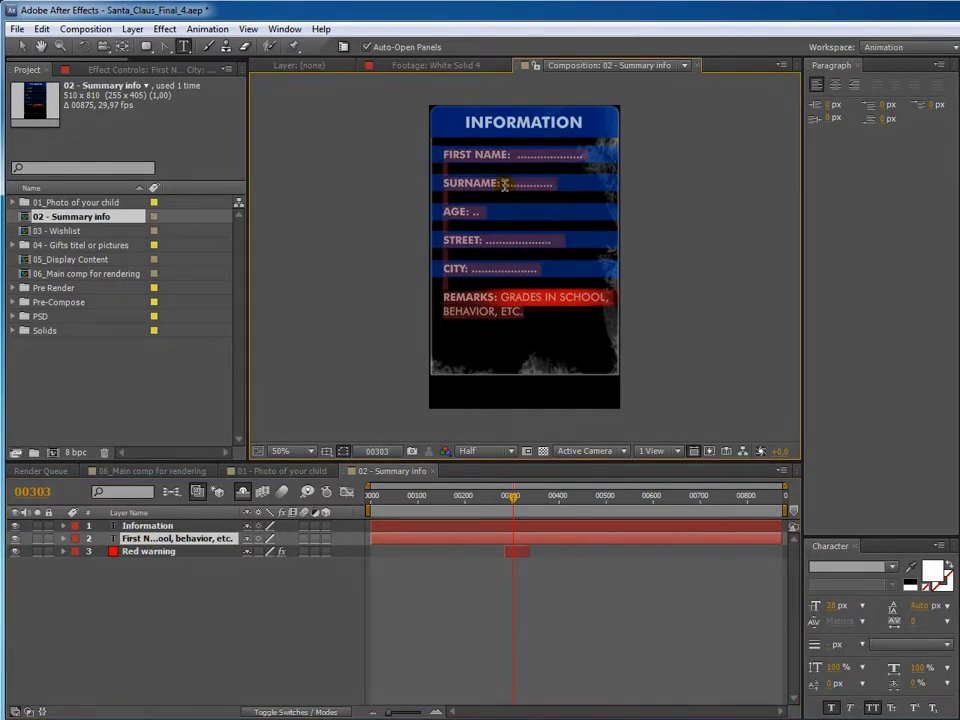
{"action": "left_click_drag", "start_coordinate": [504, 185], "coordinate": [557, 183]}
{"action": "left_click_drag", "start_coordinate": [484, 240], "coordinate": [558, 240]}
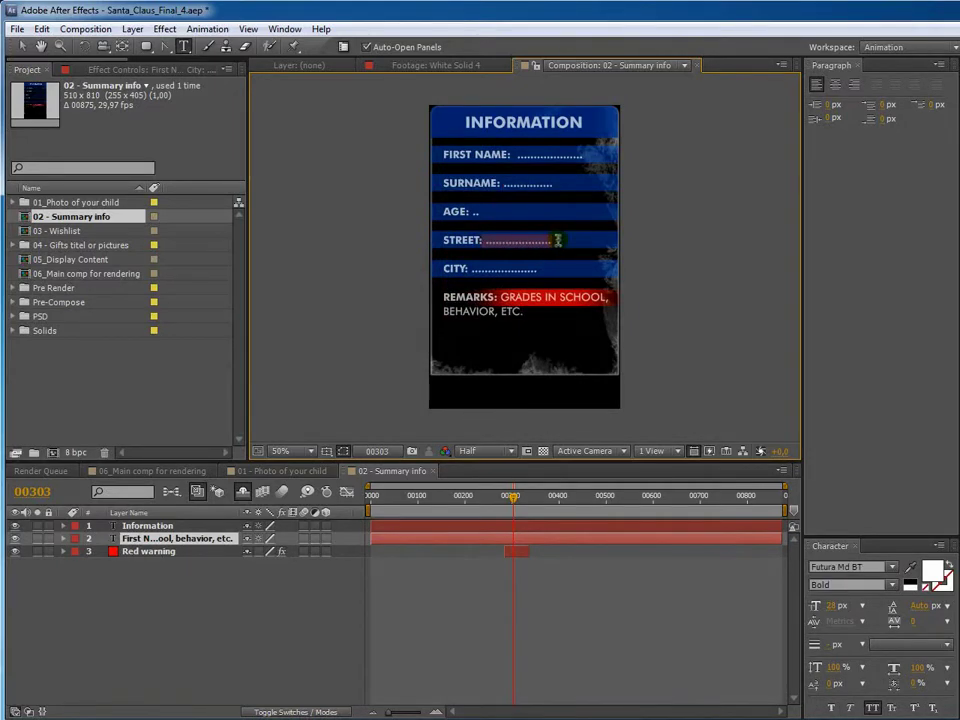
- Examine the Red warning layer by scrubbing through its time range and toggling its visibility
{"action": "left_click", "coordinate": [171, 553]}
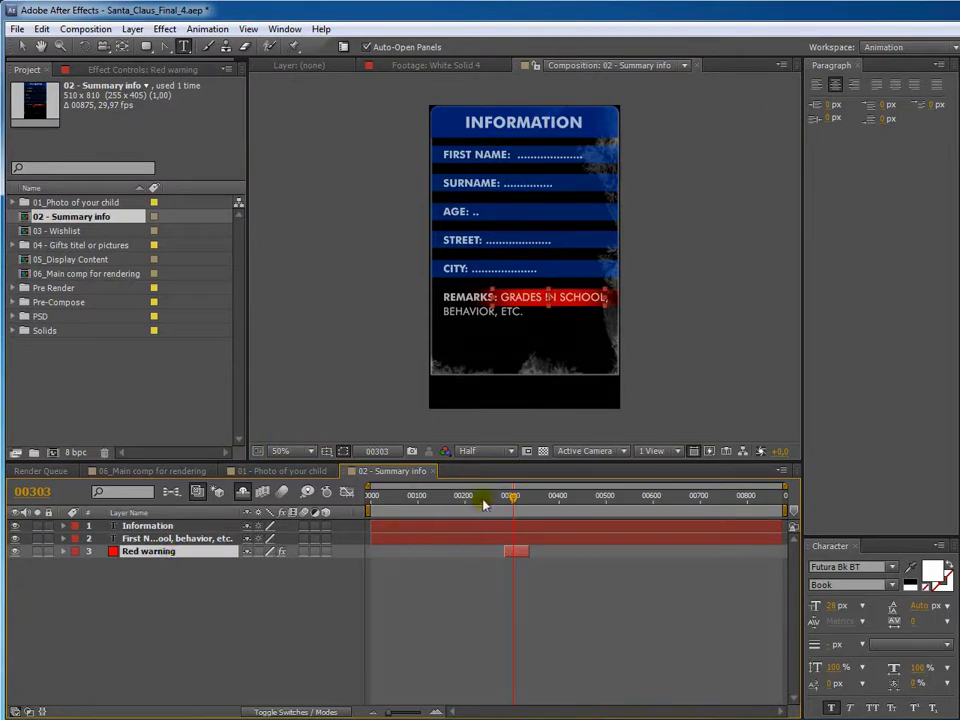
{"action": "left_click_drag", "start_coordinate": [483, 499], "coordinate": [521, 502]}
{"action": "left_click", "coordinate": [16, 552]}
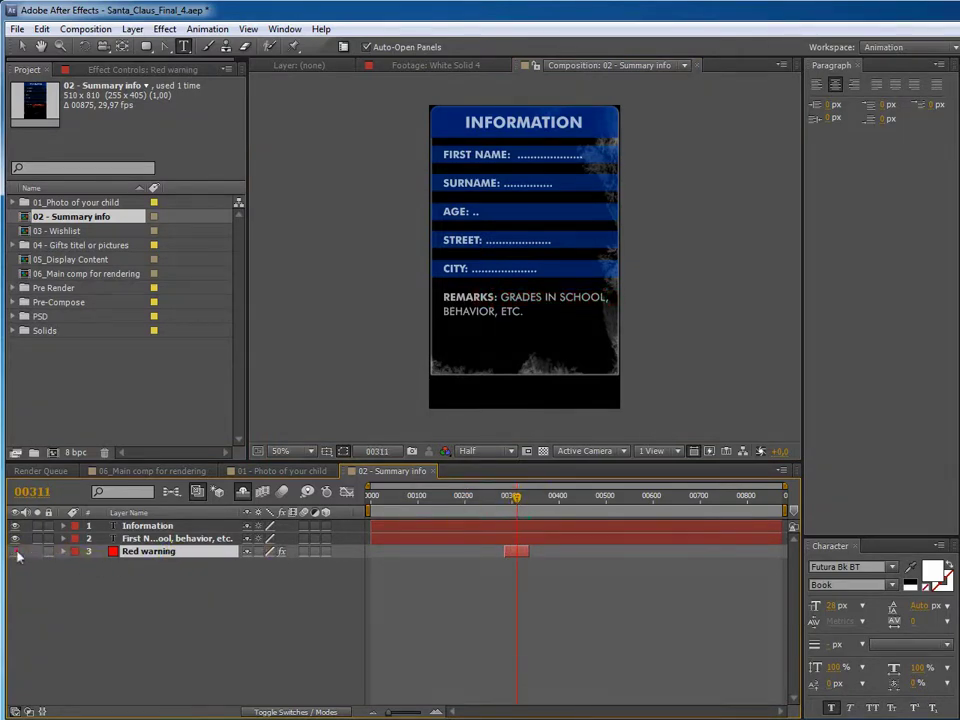
{"action": "left_click", "coordinate": [16, 552]}
{"action": "left_click", "coordinate": [147, 607]}
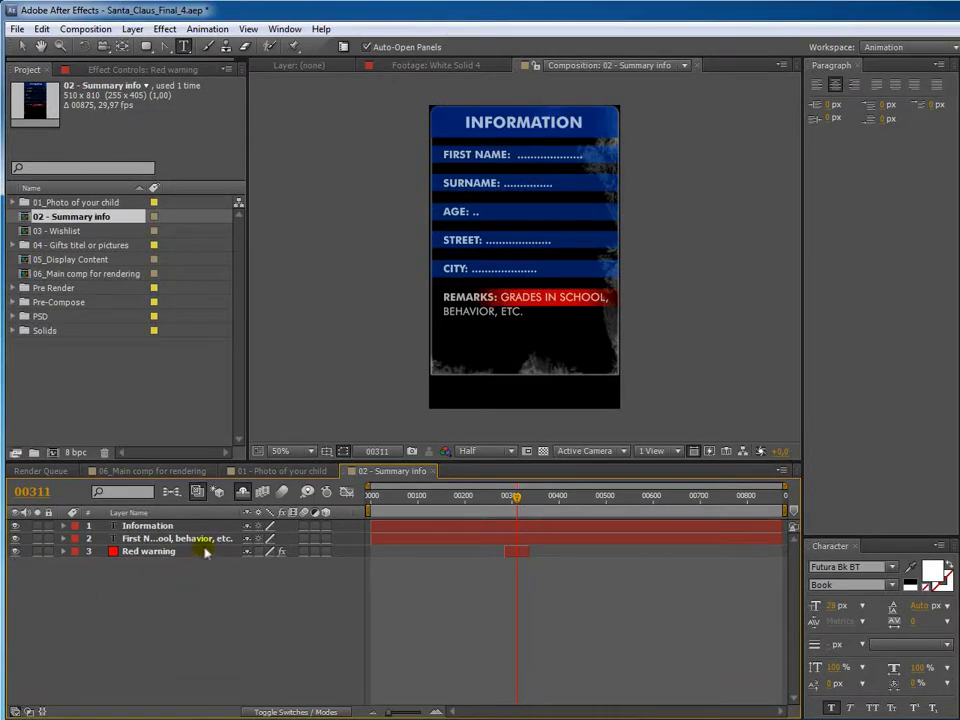
- Scrub the main rendering composition to frame 480, and scrub around the first click marker in the 03 - Wishlist composition
{"action": "left_click", "coordinate": [193, 474]}
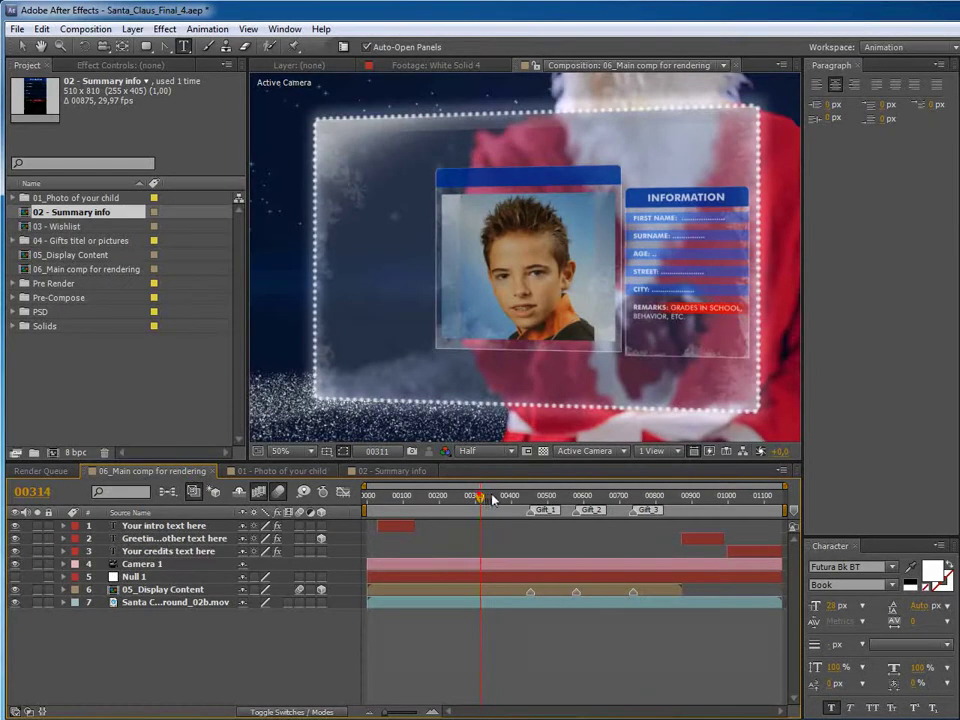
{"action": "left_click_drag", "start_coordinate": [493, 499], "coordinate": [541, 499]}
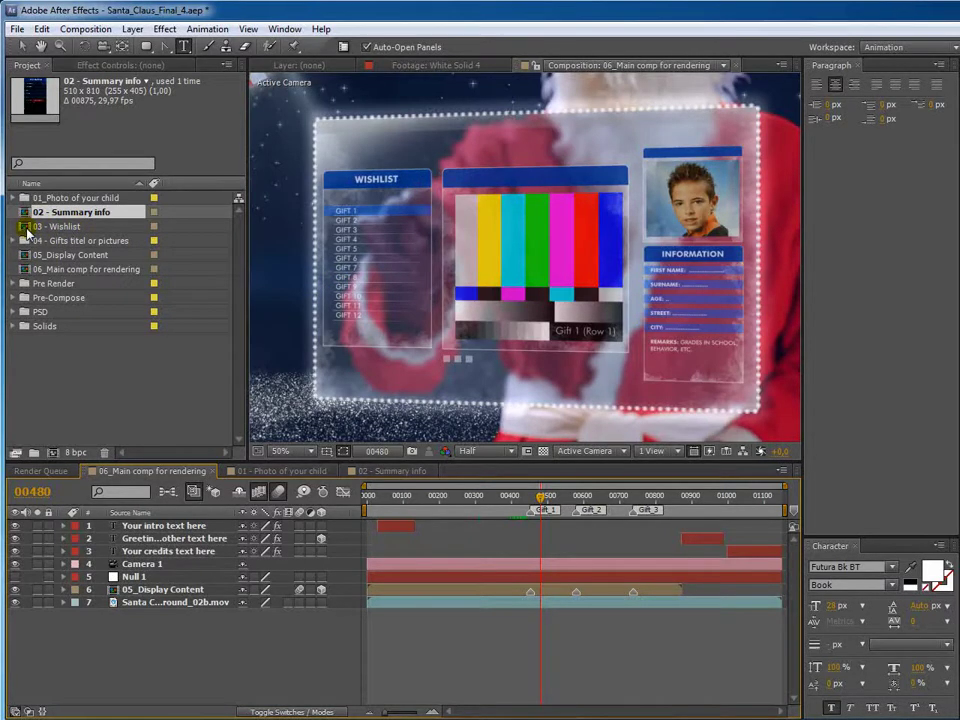
{"action": "double_click", "coordinate": [27, 230]}
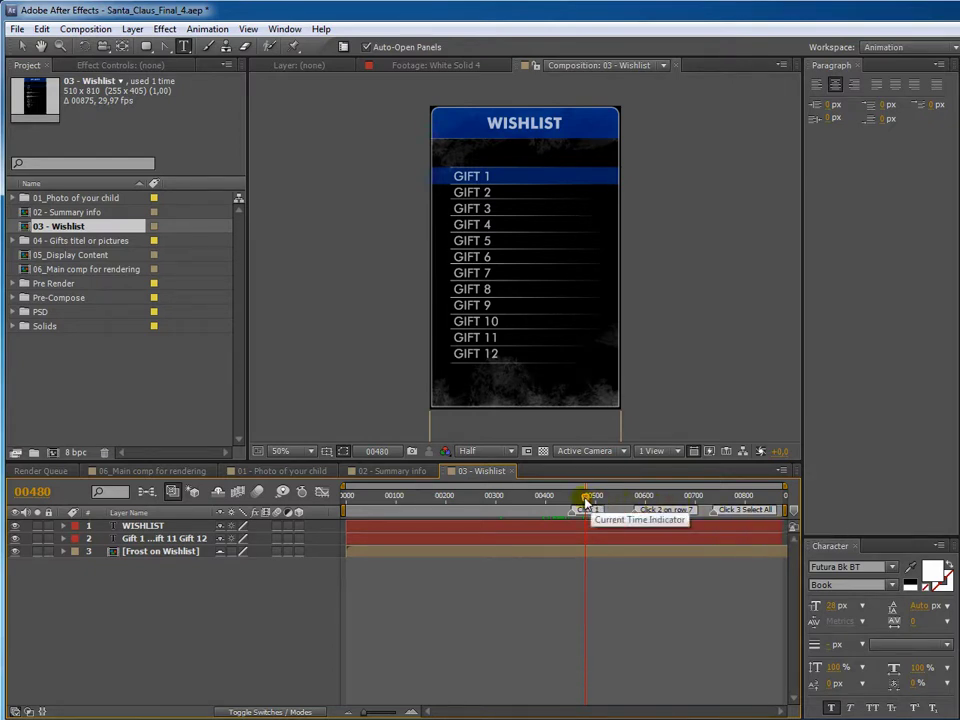
{"action": "mouse_move", "coordinate": [586, 500]}
{"action": "left_mouse_down"}
{"action": "mouse_move", "coordinate": [724, 502]}
{"action": "mouse_move", "coordinate": [593, 503]}
{"action": "left_mouse_up"}
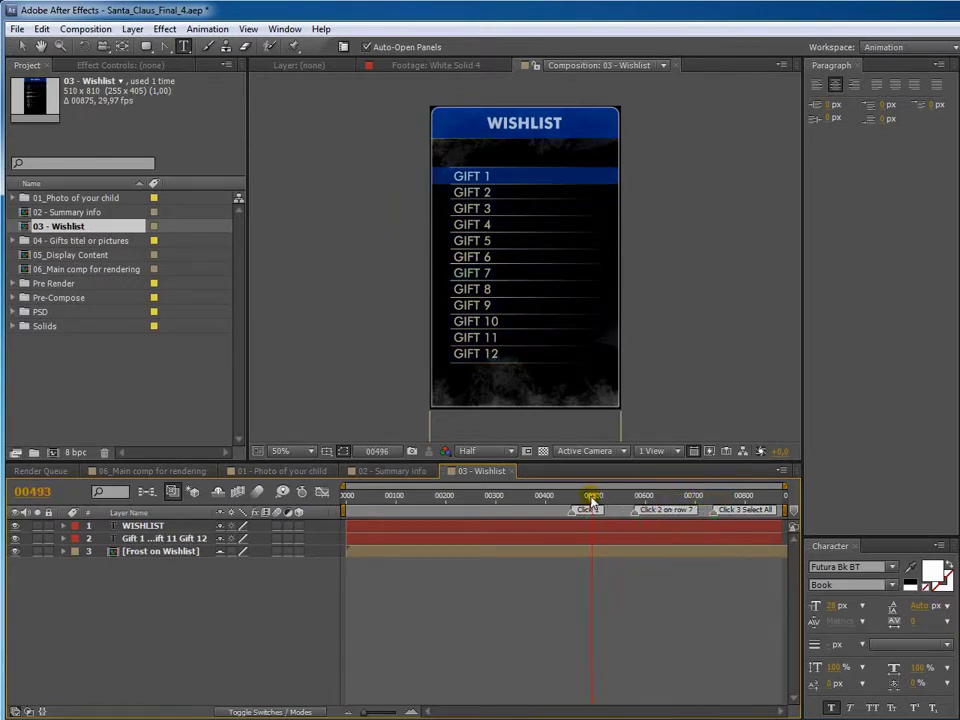
- Toggle the visibility of the WISHLIST heading and the gift list text layers to identify what each contains
{"action": "double_click", "coordinate": [143, 526]}
{"action": "key", "text": "Escape"}
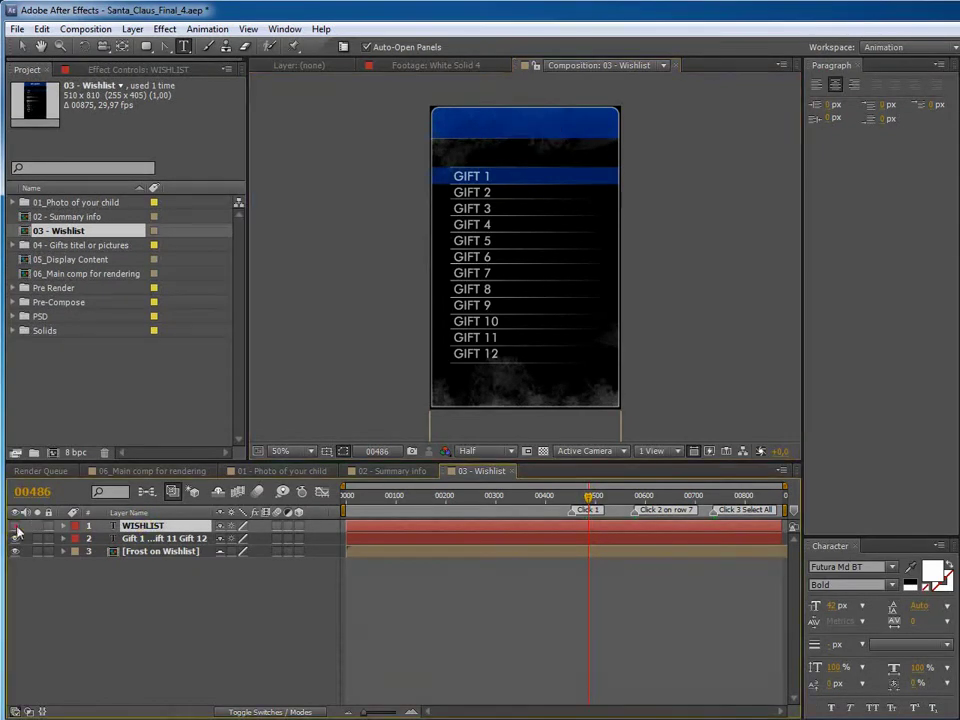
{"action": "left_click", "coordinate": [108, 540]}
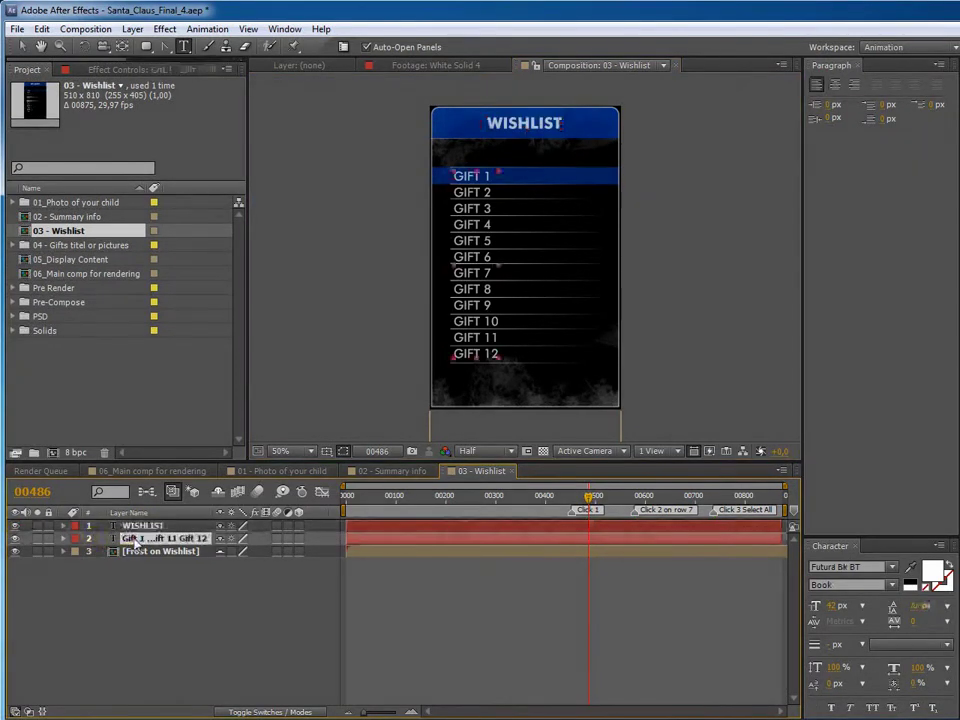
{"action": "left_click", "coordinate": [15, 538]}
{"action": "left_click", "coordinate": [15, 538]}
- Replace the Gift 1 entry in the wishlist text with ROBOT
{"action": "double_click", "coordinate": [150, 538]}
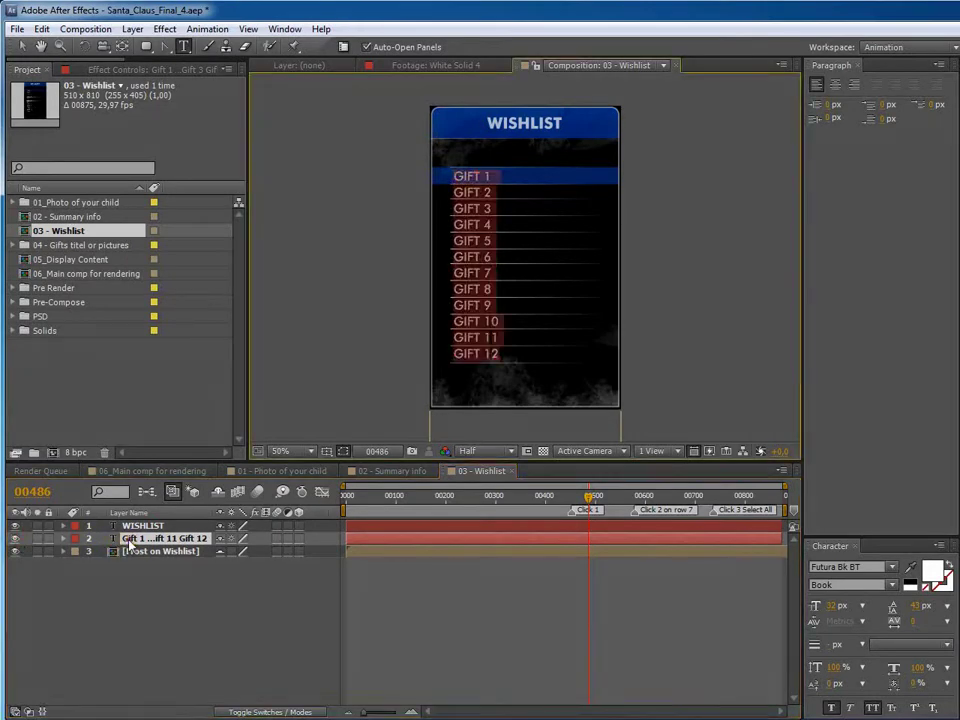
{"action": "left_click", "coordinate": [493, 175]}
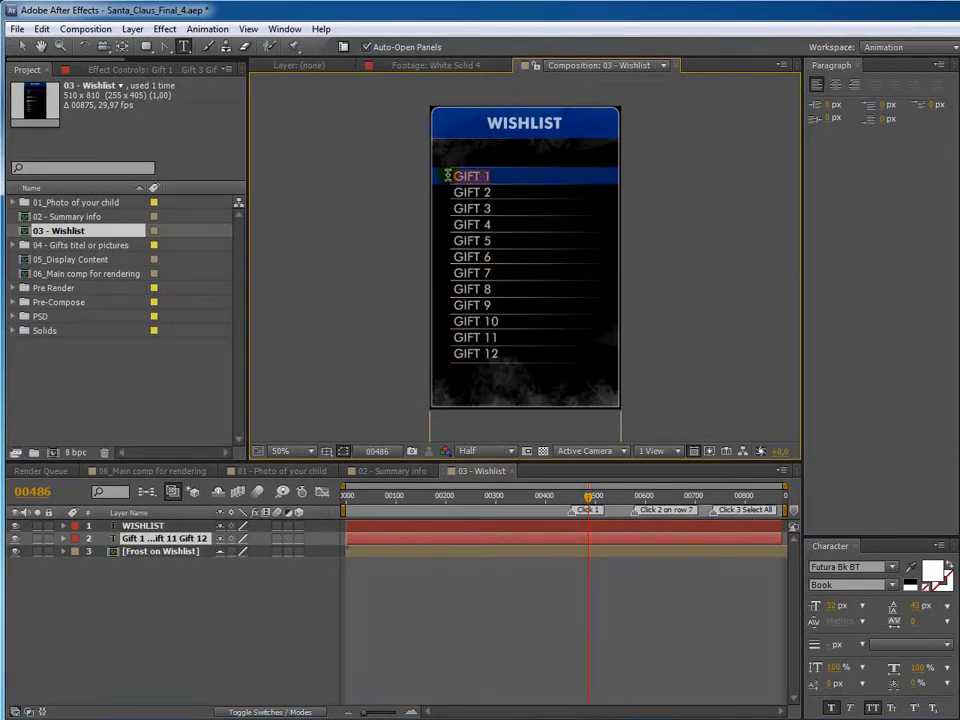
{"action": "type", "text": "ROBOT"}
- Go to frame 627 and replace the Gift 7 entry in the wishlist text with MP3 PLAYER
{"action": "left_click_drag", "start_coordinate": [617, 498], "coordinate": [660, 498]}
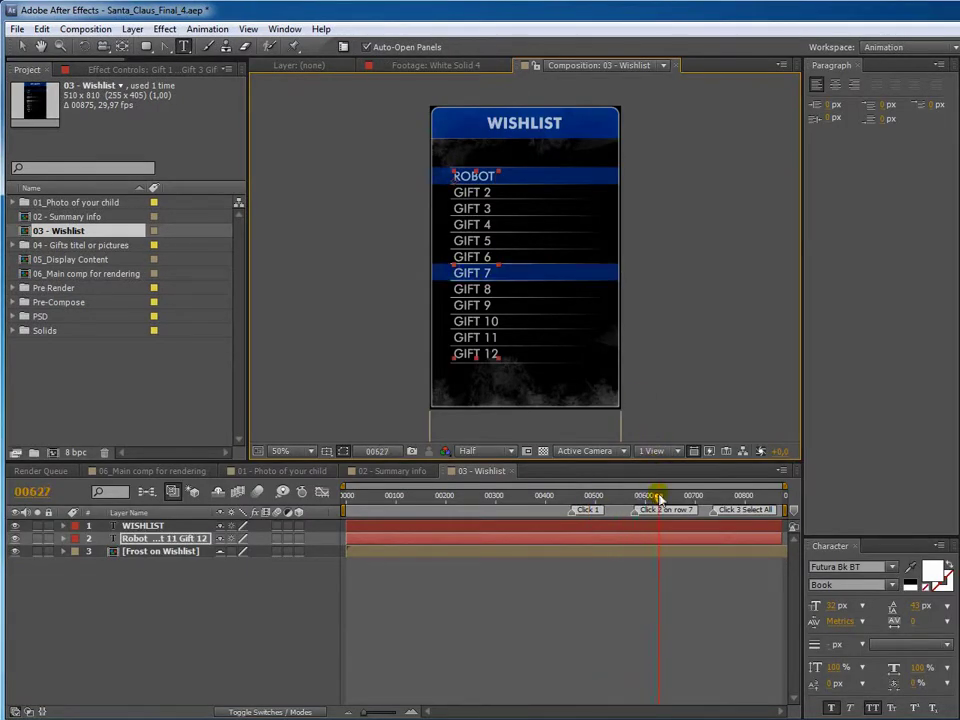
{"action": "double_click", "coordinate": [163, 541]}
{"action": "left_click_drag", "start_coordinate": [491, 271], "coordinate": [455, 272]}
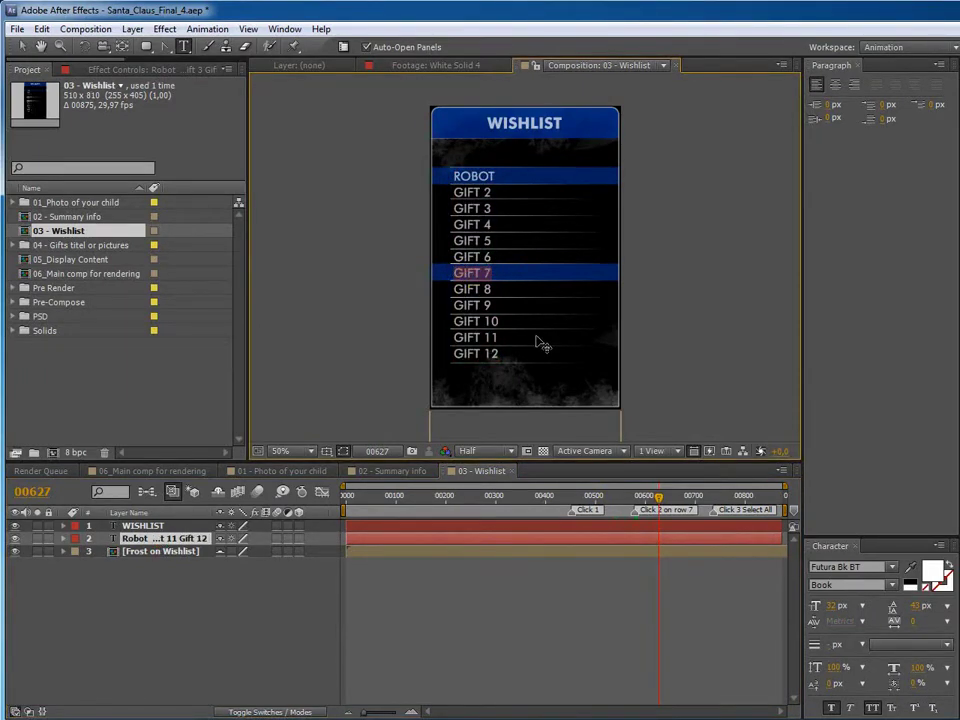
{"action": "type", "text": "MP3 PLAYER"}
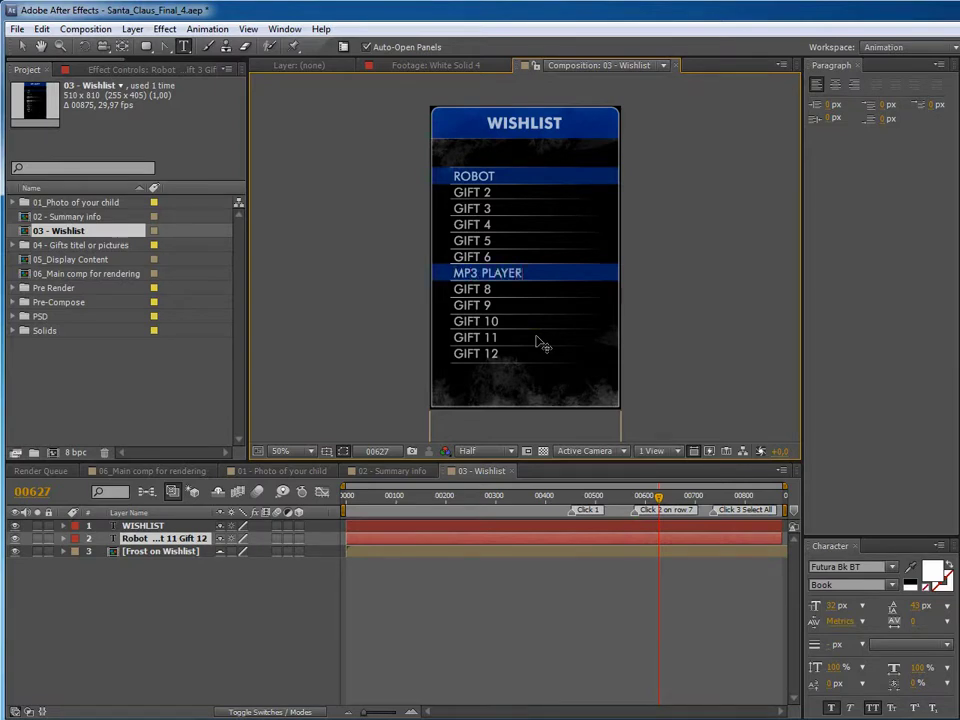
{"action": "left_click", "coordinate": [182, 589]}
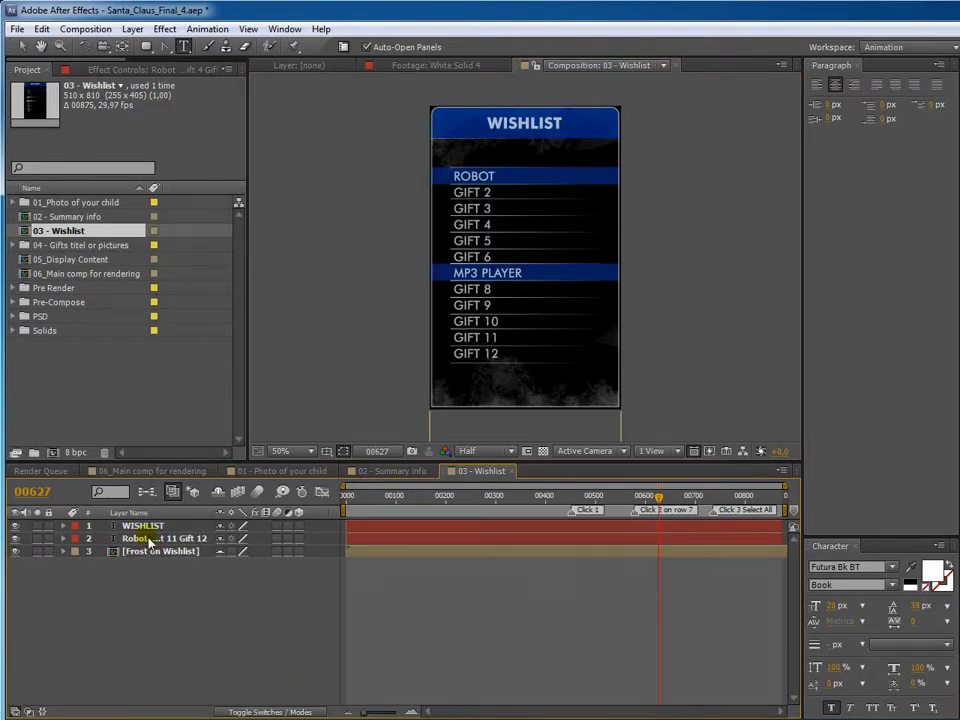
- Scrub to frame 708 and view the updated wishlist in the 06_Main comp for rendering composition
{"action": "mouse_move", "coordinate": [700, 497]}
{"action": "left_mouse_down"}
{"action": "mouse_move", "coordinate": [741, 497]}
{"action": "mouse_move", "coordinate": [703, 497]}
{"action": "left_mouse_up"}
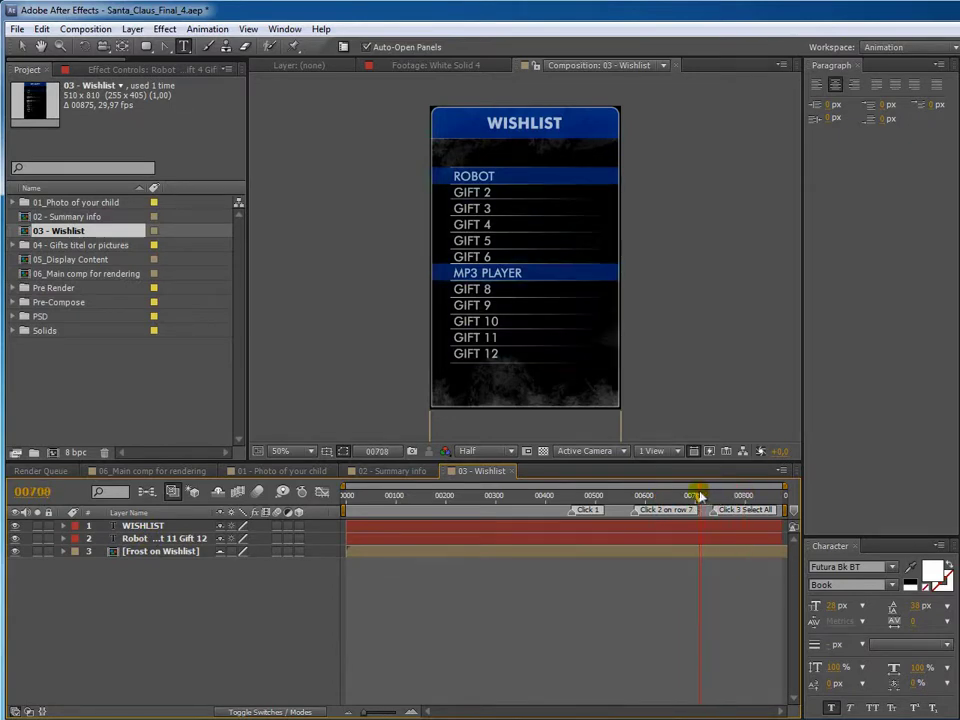
{"action": "left_click", "coordinate": [170, 471]}
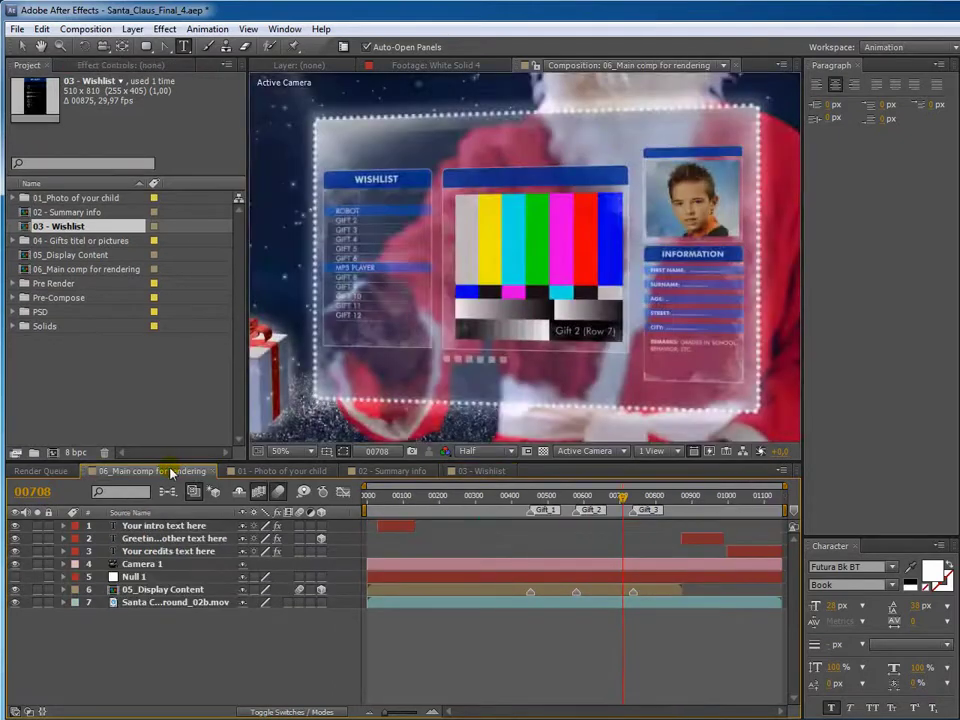
- Go to frame 519 and replace the Picture Gift 1 placeholder footage with IMGP2192.JPG
{"action": "left_click", "coordinate": [552, 497]}
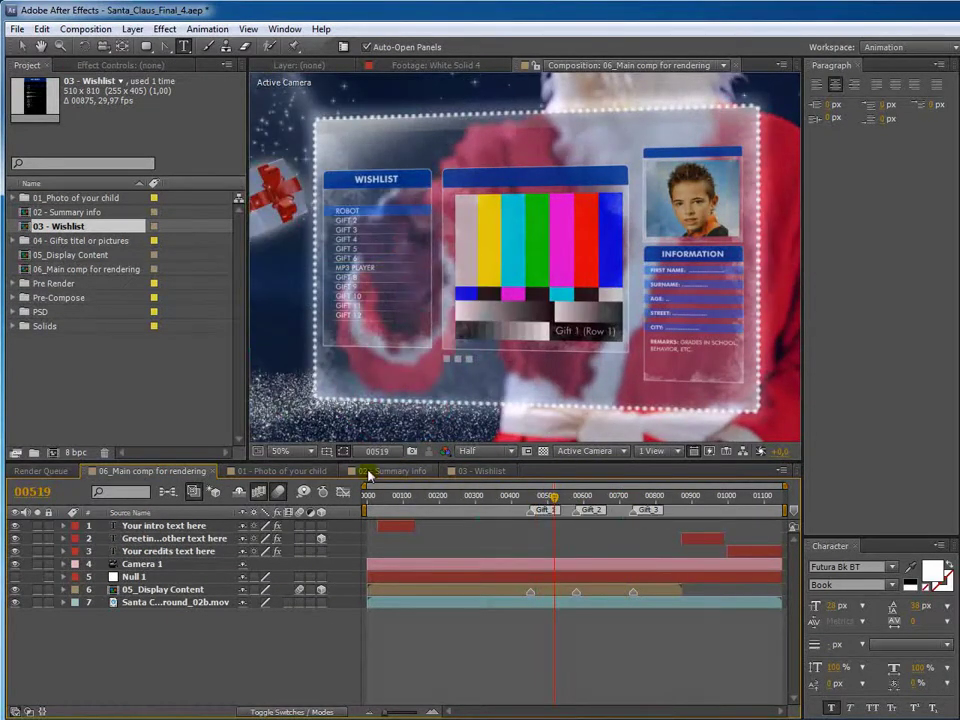
{"action": "left_click", "coordinate": [15, 241]}
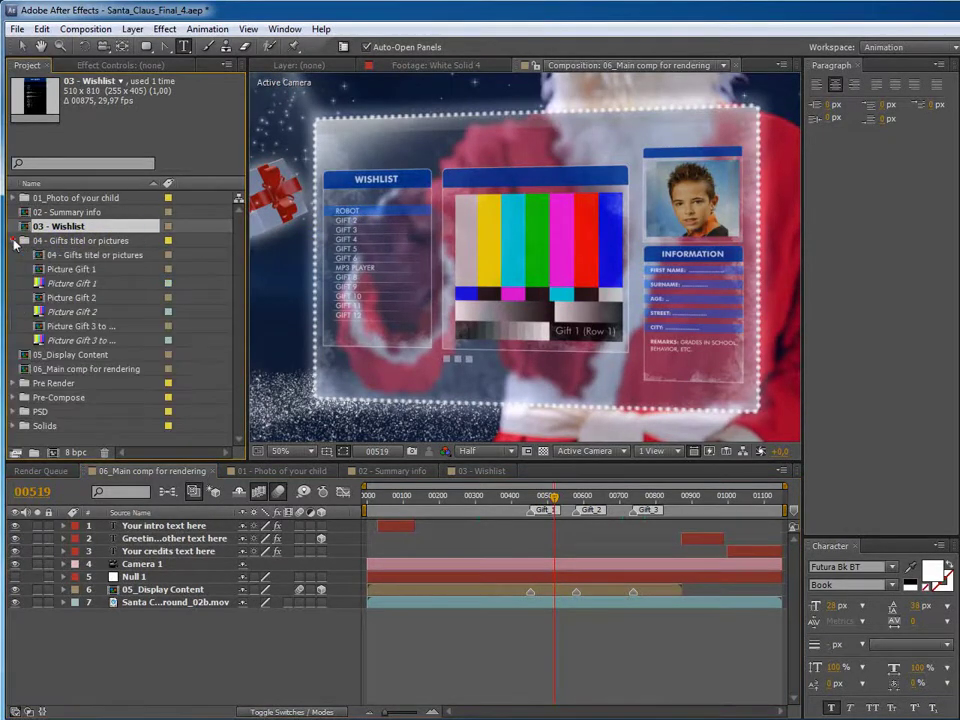
{"action": "left_click", "coordinate": [40, 286]}
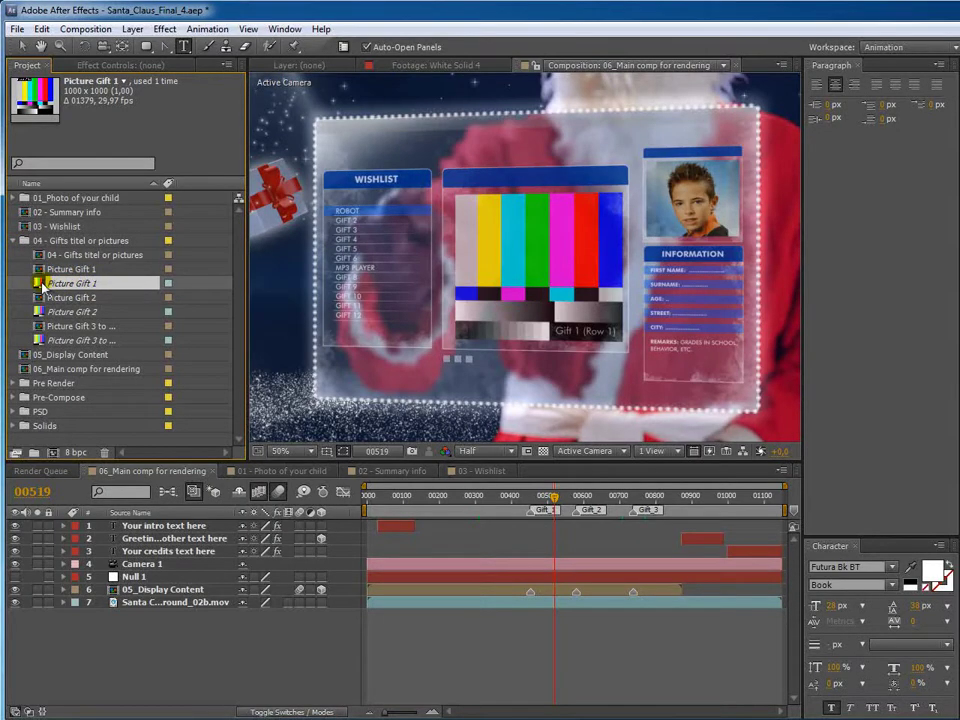
{"action": "double_click", "coordinate": [40, 284]}
{"action": "double_click", "coordinate": [122, 128]}
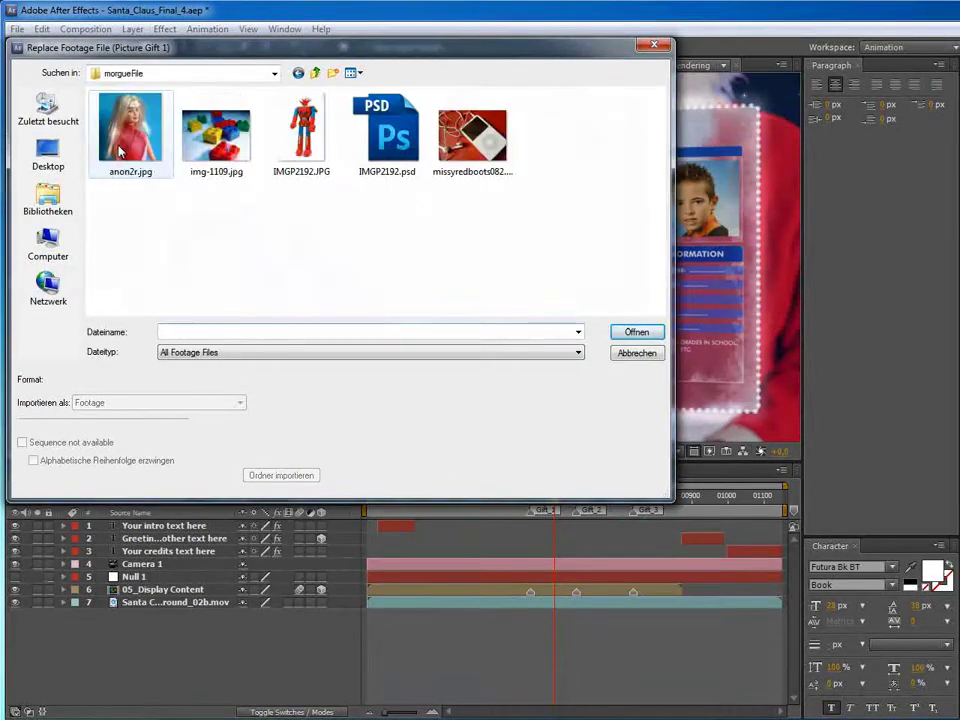
{"action": "double_click", "coordinate": [318, 138]}
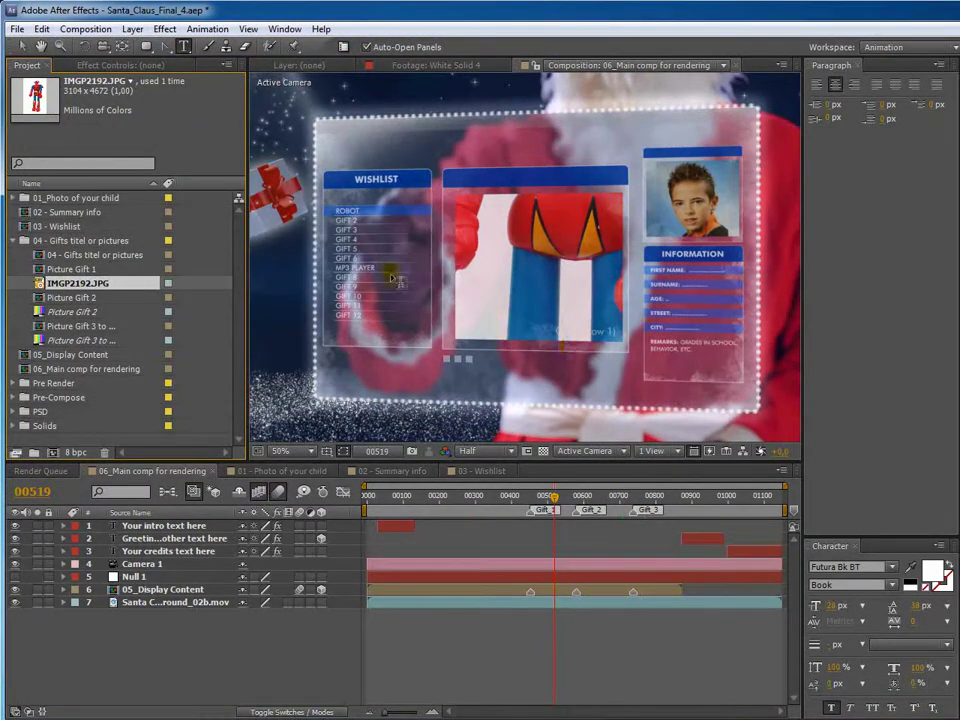
- Scale the robot picture layer in the Picture Gift 1 comp to 12% and view it in the main rendering comp
{"action": "double_click", "coordinate": [60, 270]}
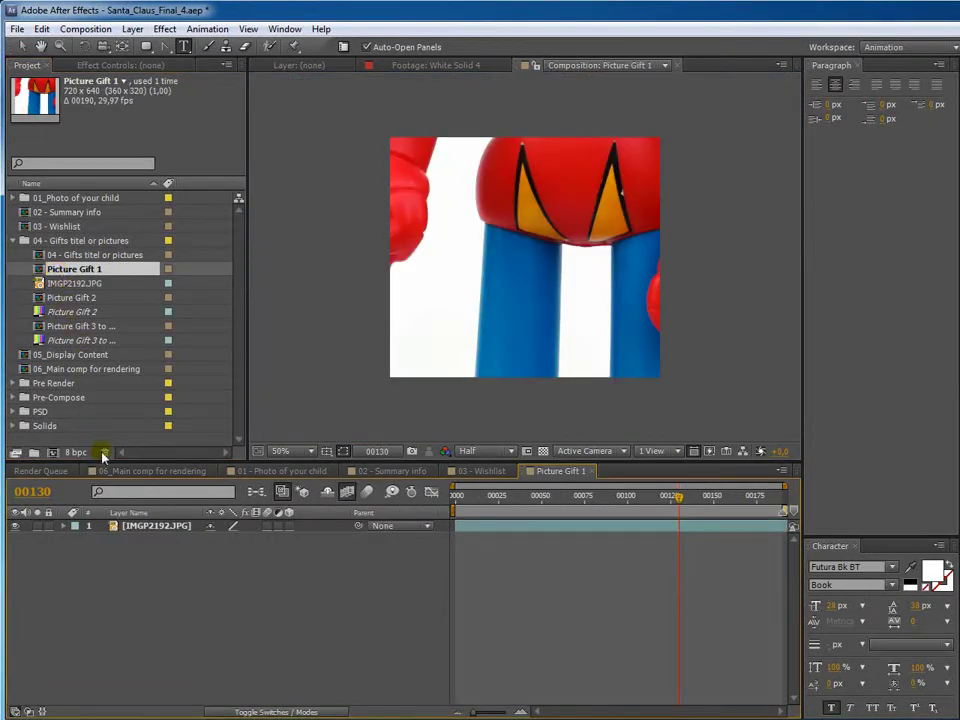
{"action": "left_click", "coordinate": [152, 527]}
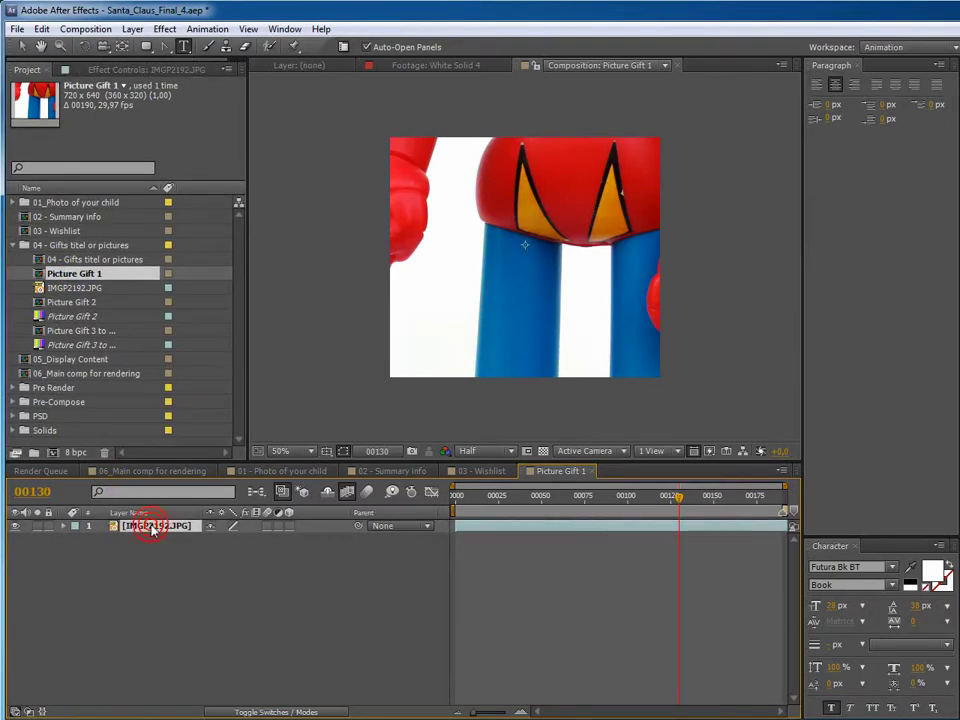
{"action": "key", "text": "s"}
{"action": "left_click_drag", "start_coordinate": [253, 543], "coordinate": [206, 539]}
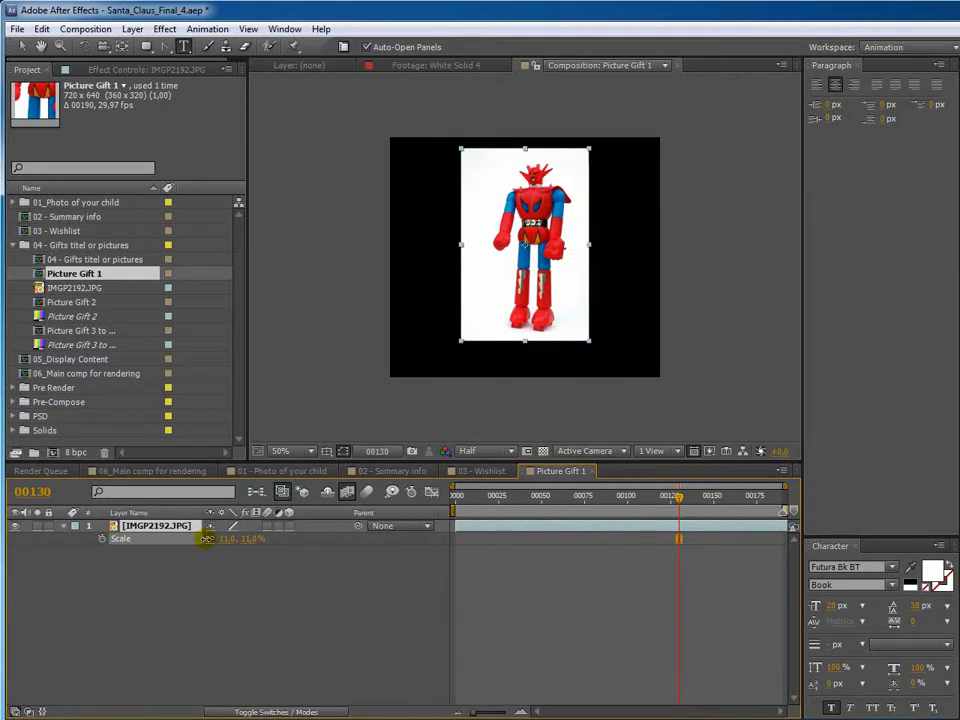
{"action": "left_click_drag", "start_coordinate": [206, 539], "coordinate": [207, 539]}
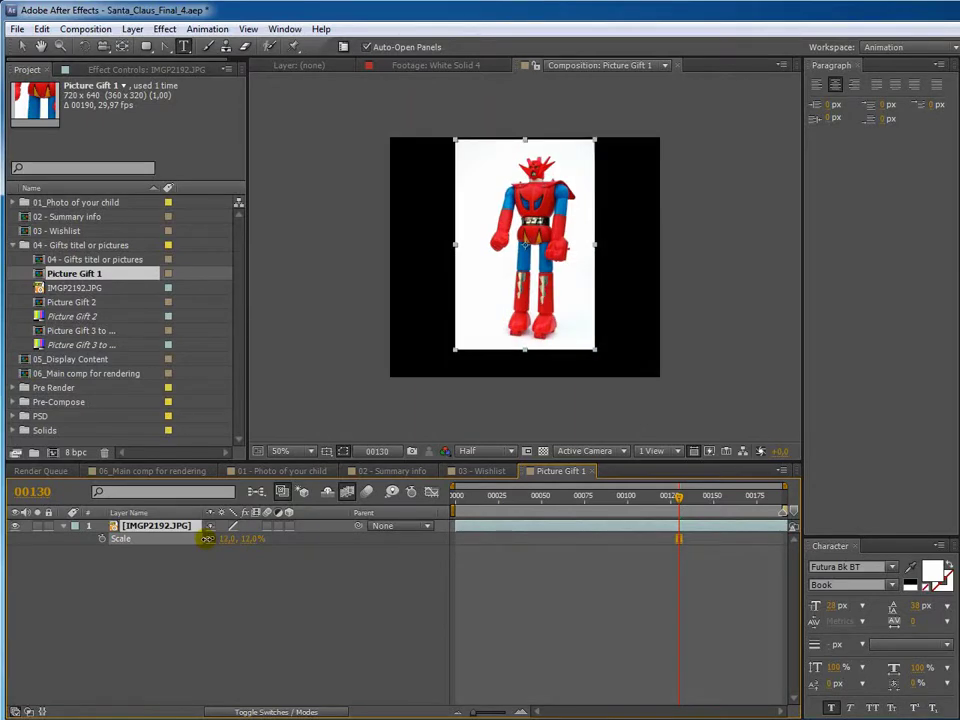
{"action": "left_click", "coordinate": [241, 599]}
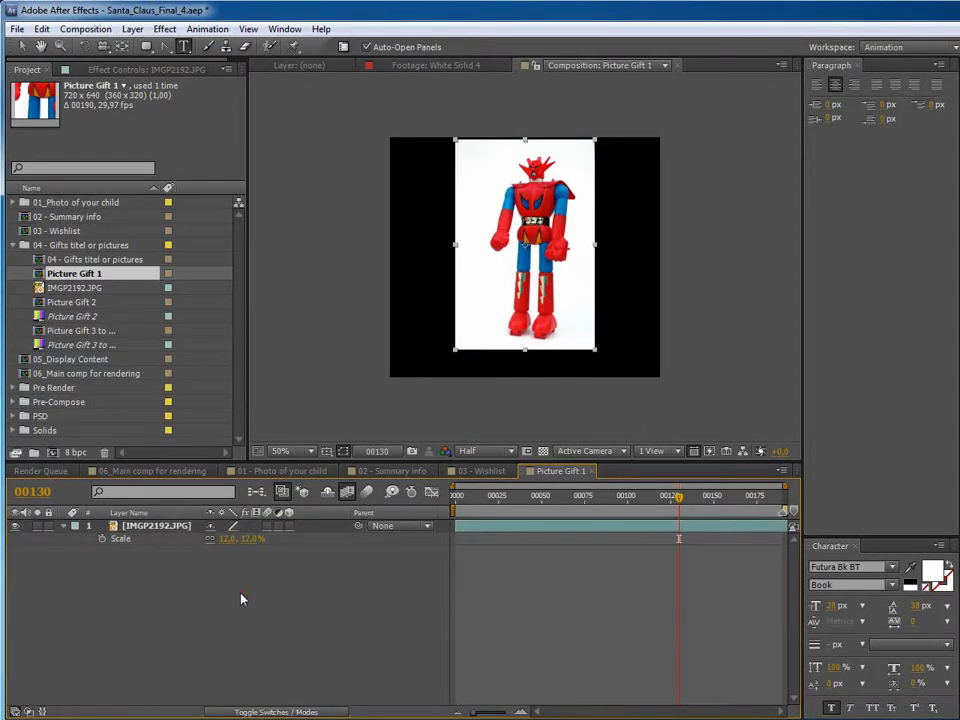
{"action": "left_click", "coordinate": [188, 472]}
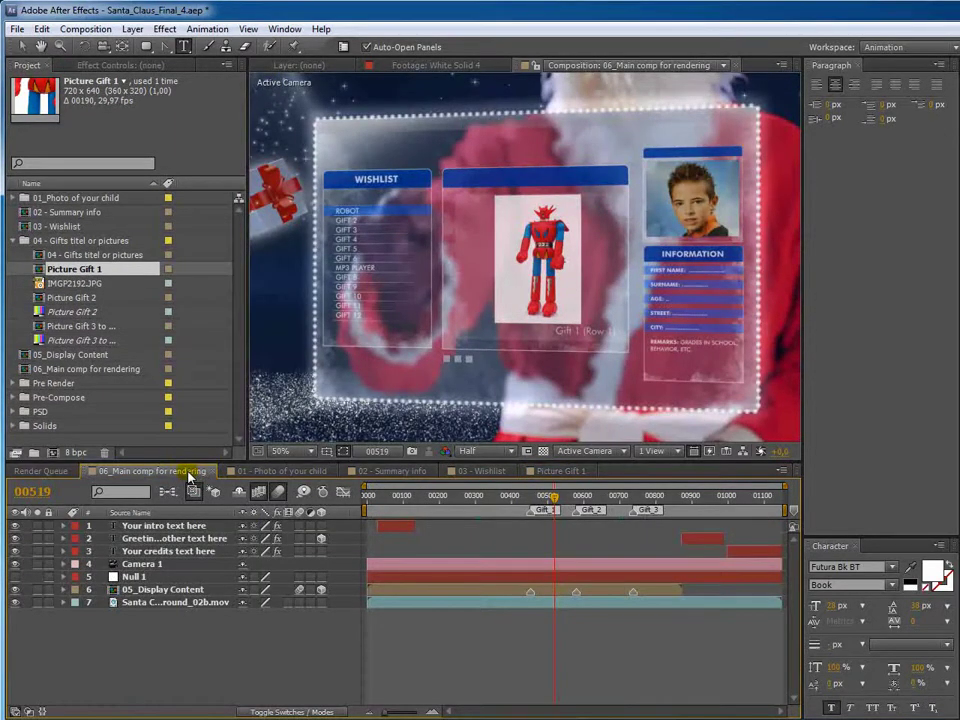
{"action": "left_click", "coordinate": [188, 476]}
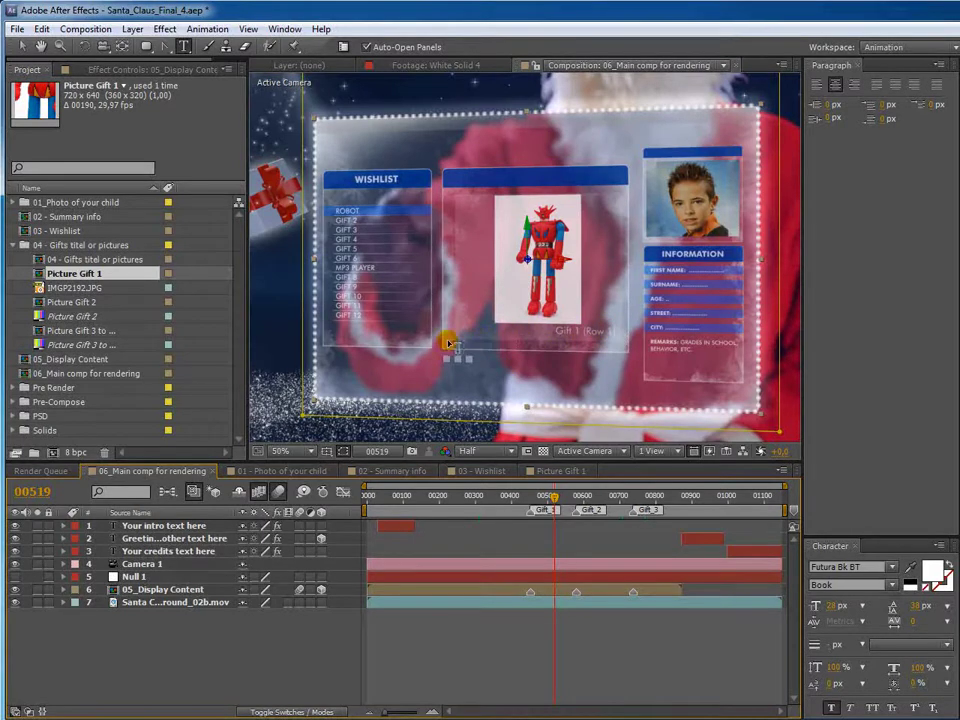
- Replace the Gift 1 (Row 1) title in the 04 - Gifts titel or pictures comp with Robot
{"action": "double_click", "coordinate": [40, 260]}
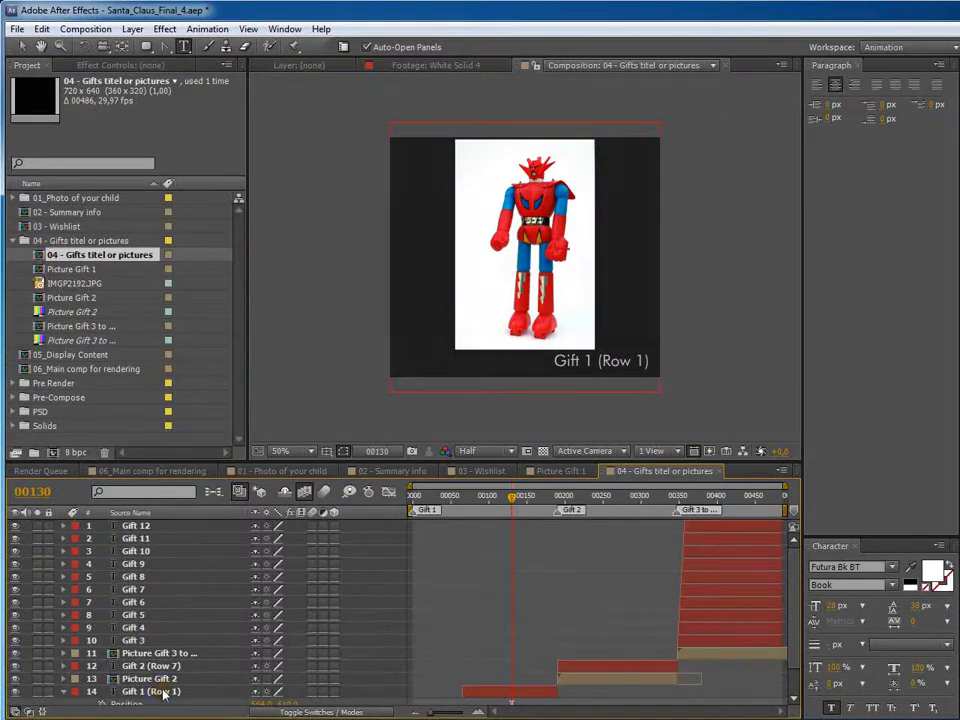
{"action": "left_click", "coordinate": [163, 692]}
{"action": "left_click", "coordinate": [14, 691]}
{"action": "left_click", "coordinate": [14, 691]}
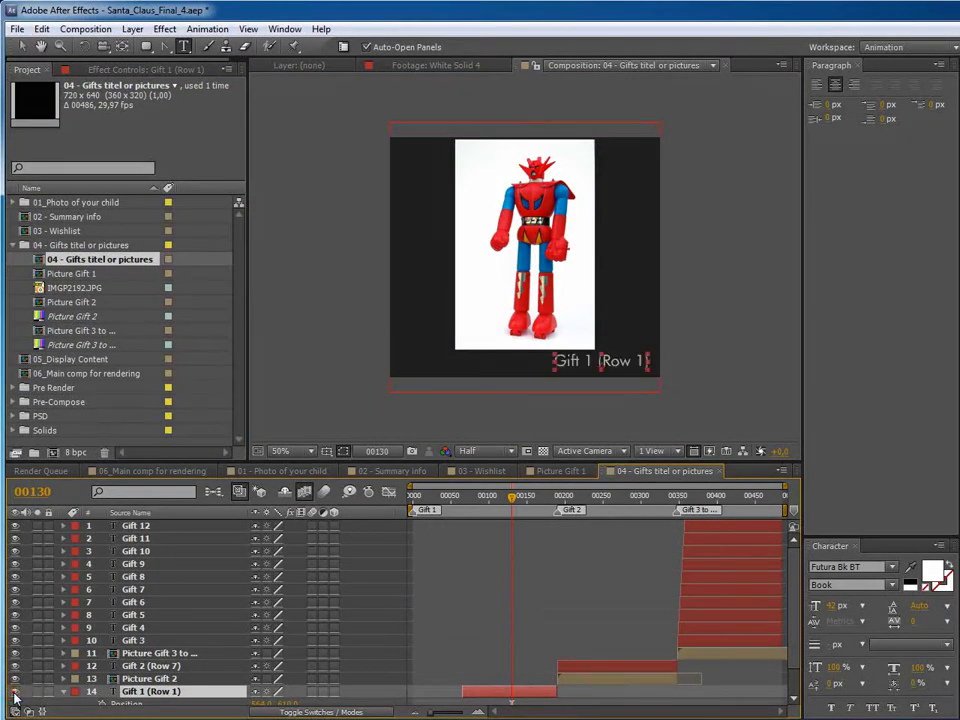
{"action": "double_click", "coordinate": [165, 692]}
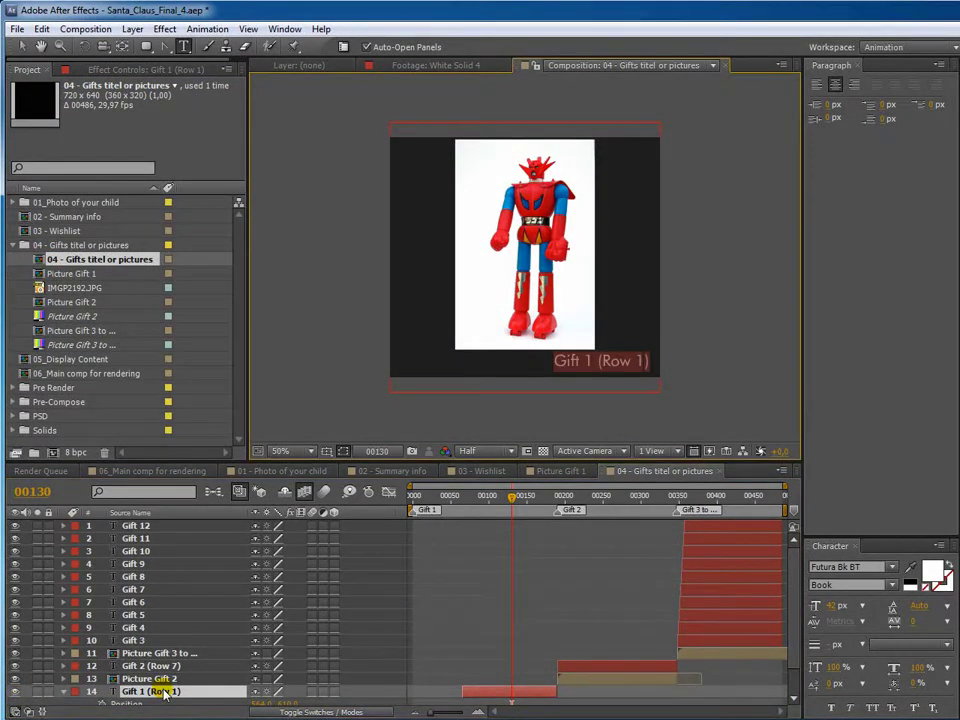
{"action": "type", "text": "Robot"}
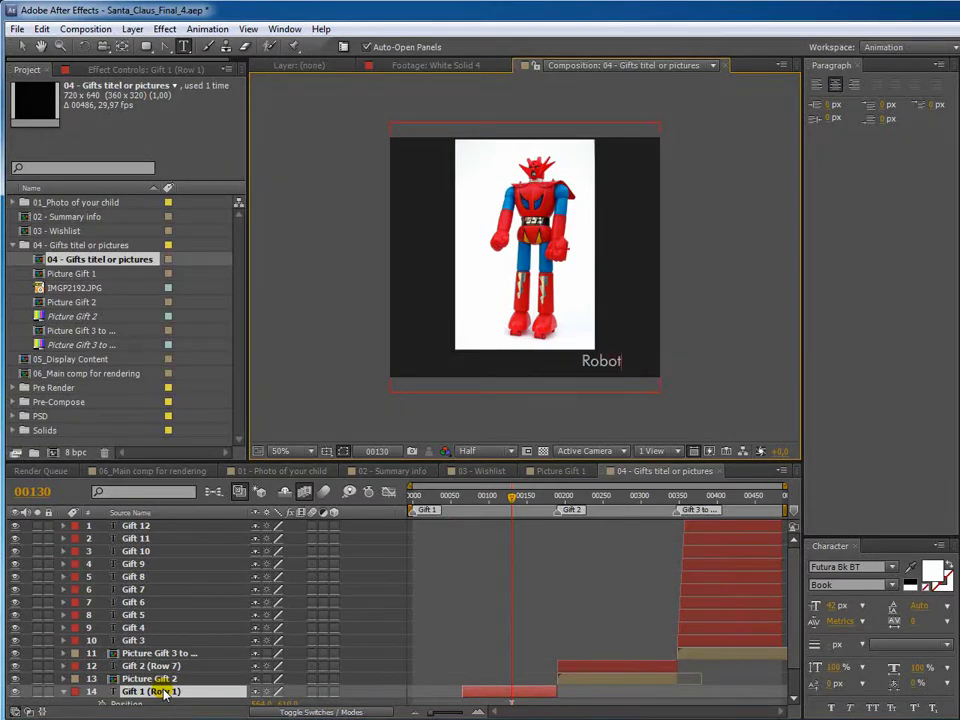
{"action": "left_click", "coordinate": [157, 680]}
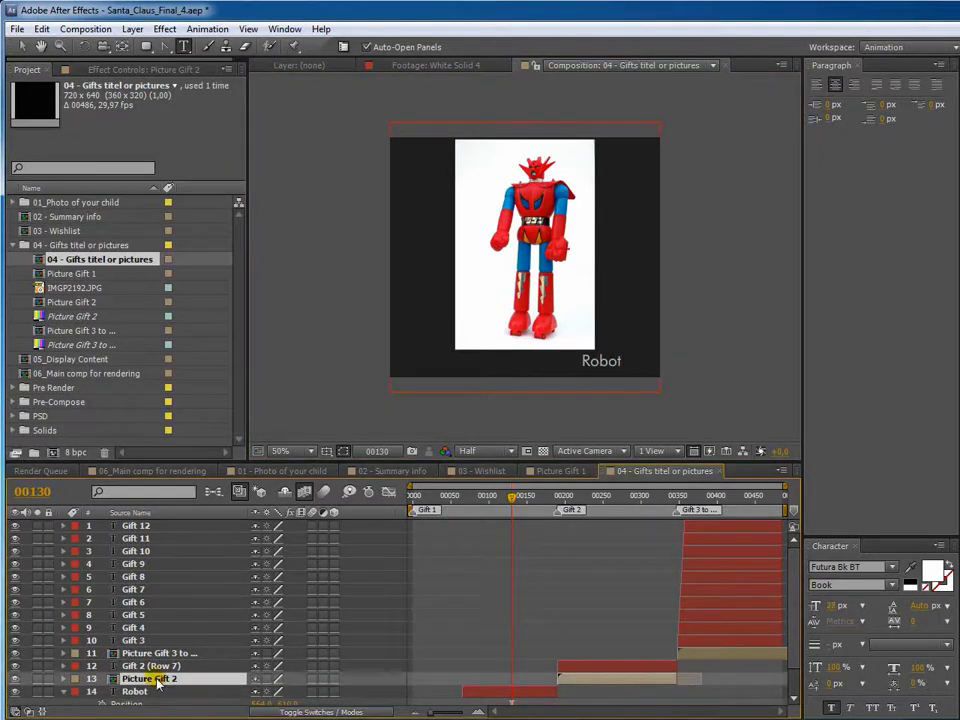
- Go to frame 634 in the main rendering comp and replace the Picture Gift 2 placeholder footage with missyredboots082.jpg
{"action": "left_click", "coordinate": [165, 473]}
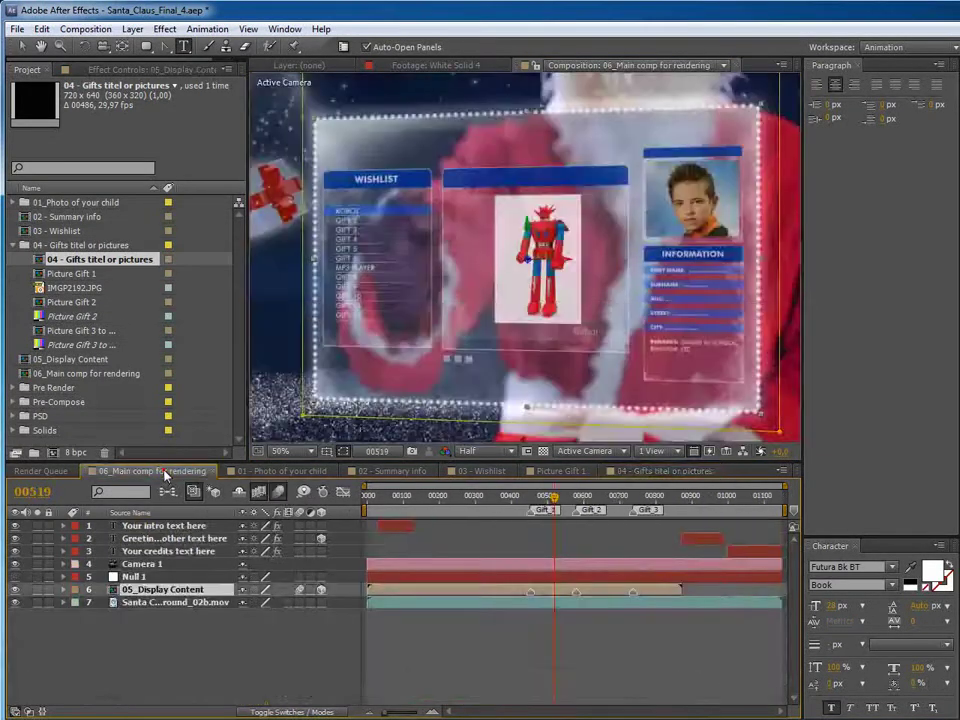
{"action": "left_click_drag", "start_coordinate": [555, 497], "coordinate": [590, 500]}
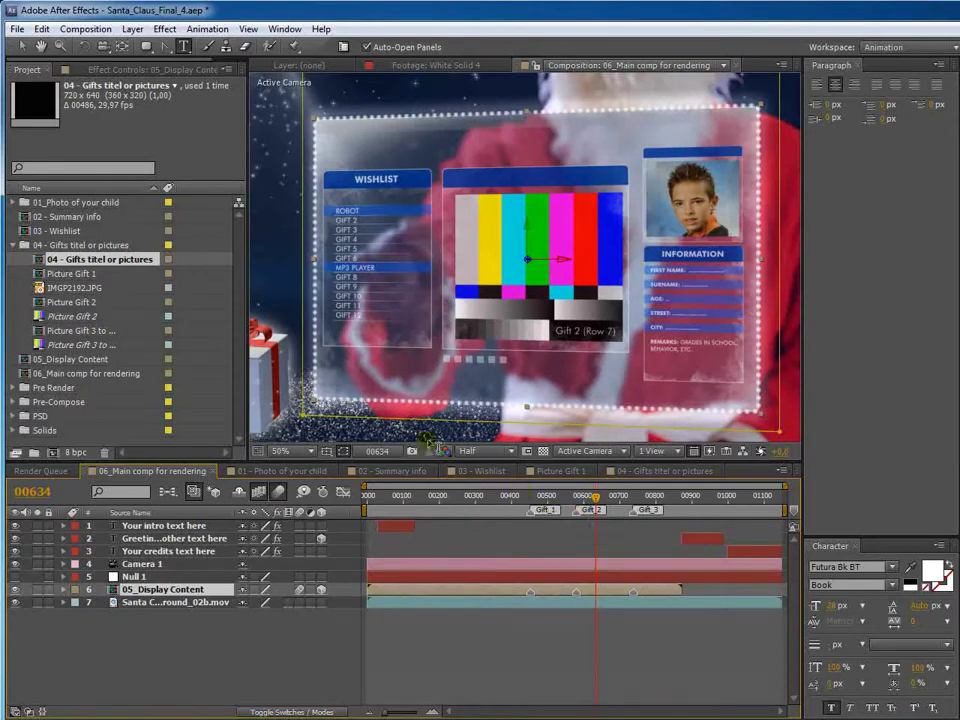
{"action": "double_click", "coordinate": [40, 318]}
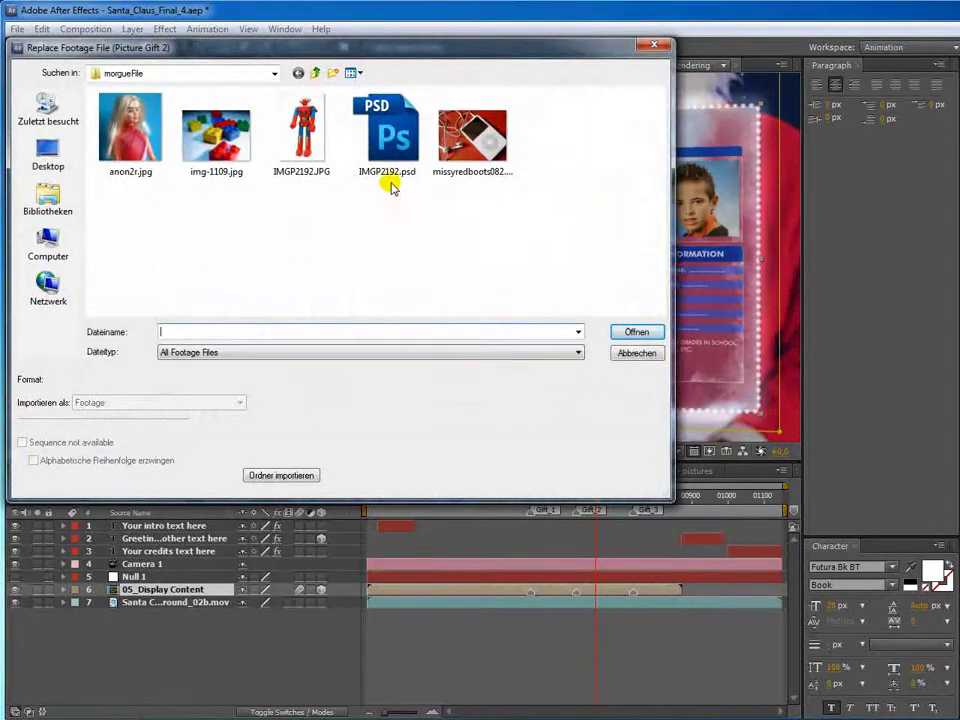
{"action": "double_click", "coordinate": [478, 133]}
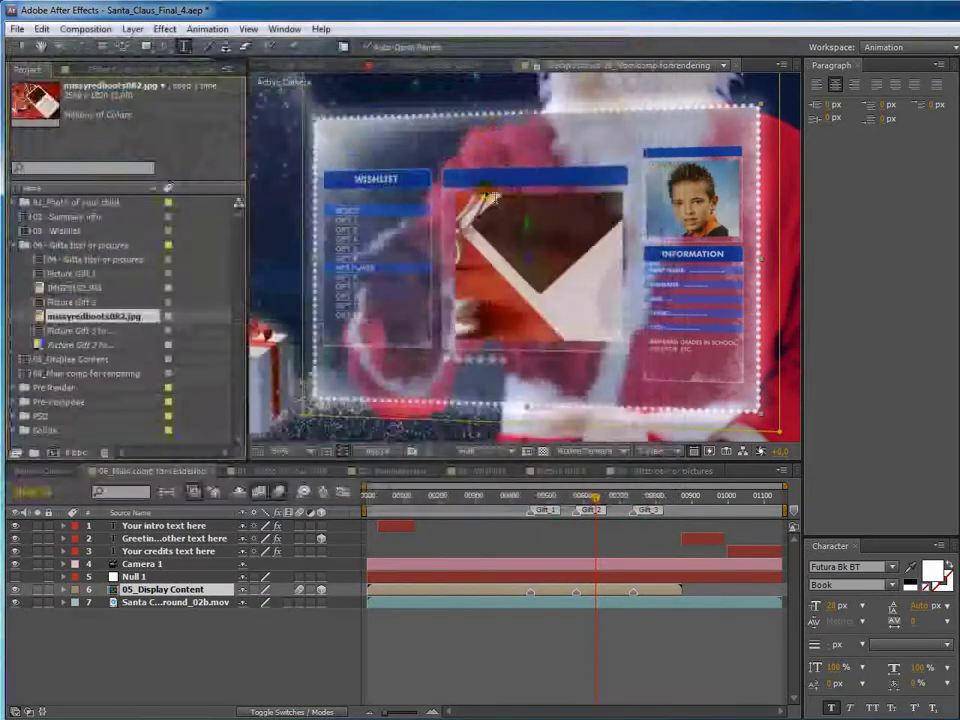
- Scale down the missyredboots082.jpg layer in the Picture Gift 2 comp to fit the comp's width and view it in the main comp
{"action": "double_click", "coordinate": [44, 302]}
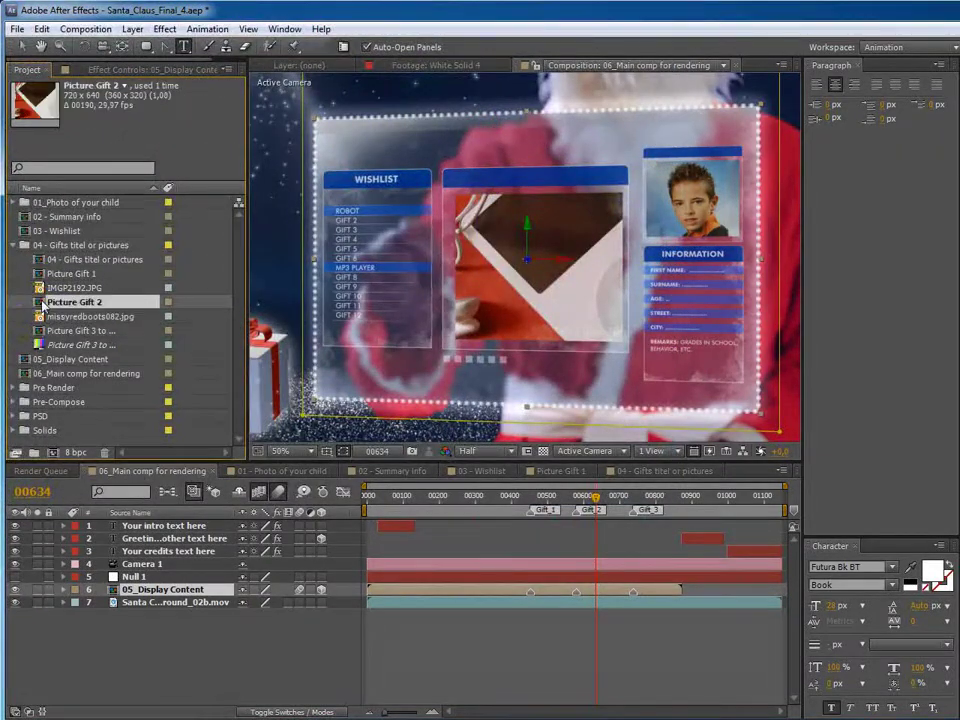
{"action": "left_click", "coordinate": [147, 534]}
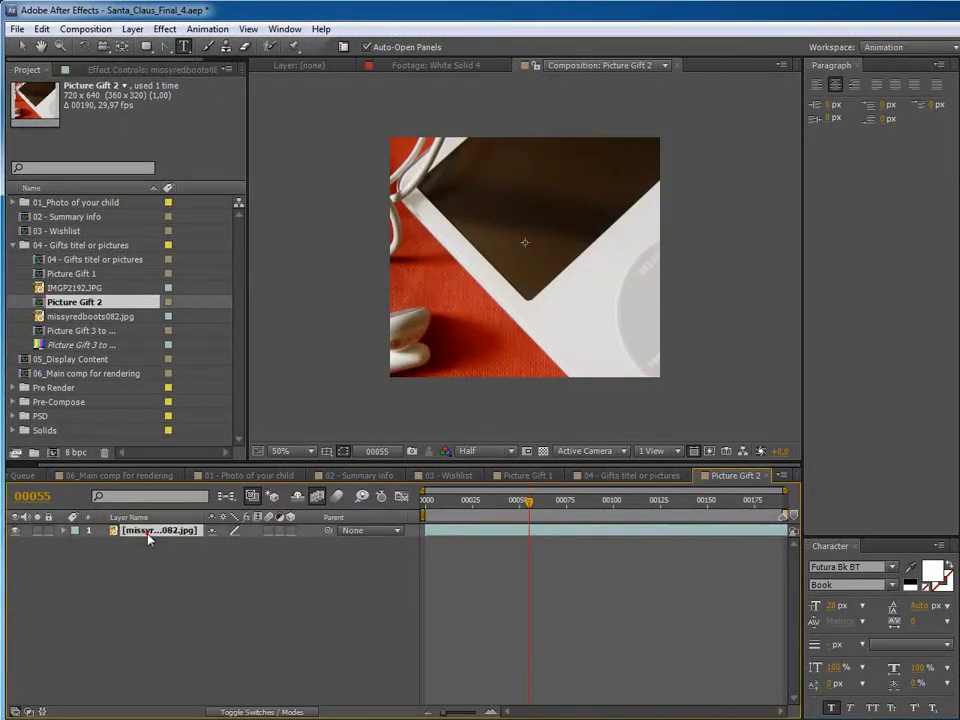
{"action": "key", "text": "s"}
{"action": "mouse_move", "coordinate": [248, 543]}
{"action": "left_mouse_down"}
{"action": "mouse_move", "coordinate": [280, 543]}
{"action": "mouse_move", "coordinate": [222, 543]}
{"action": "mouse_move", "coordinate": [230, 543]}
{"action": "left_mouse_up"}
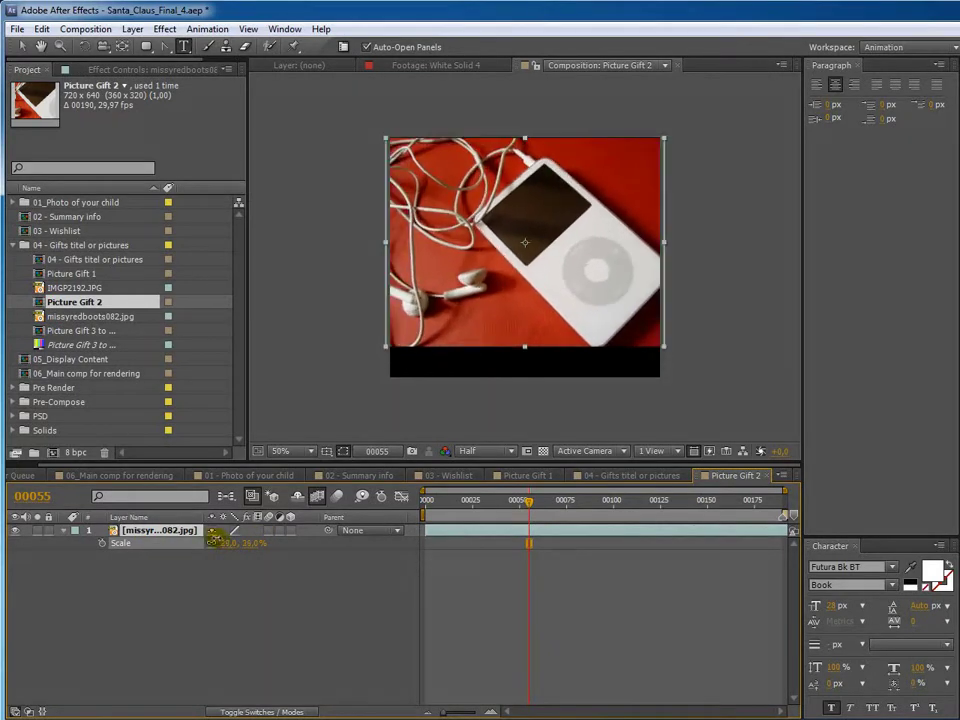
{"action": "left_click", "coordinate": [141, 478]}
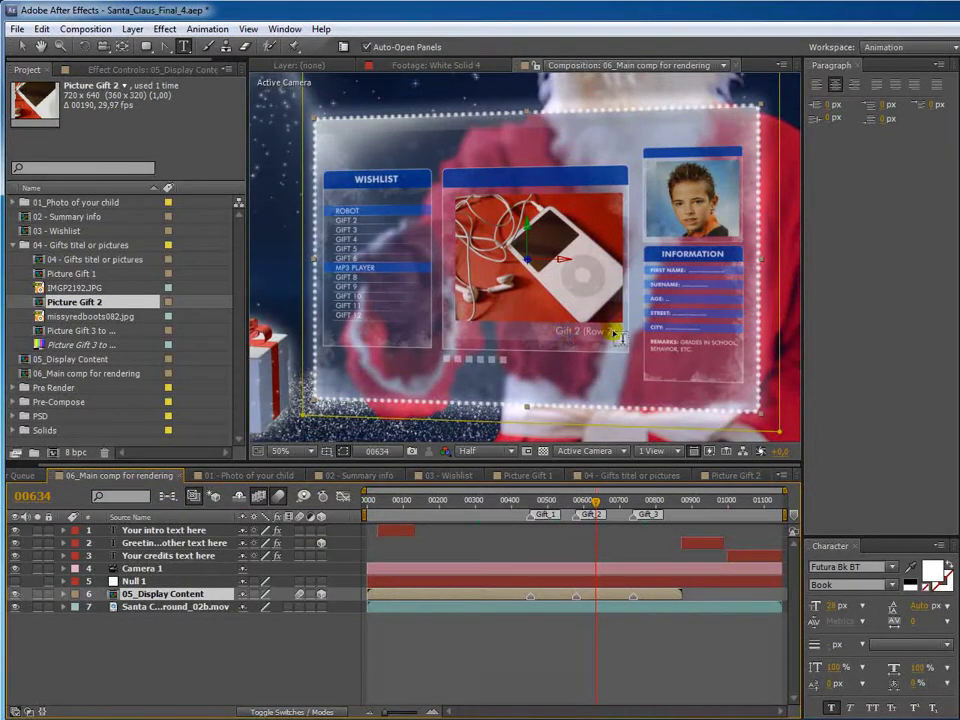
- Replace the Gift 2 (Row 7) title in the 04 - Gifts titel or pictures comp with MP3 Player
{"action": "double_click", "coordinate": [42, 260]}
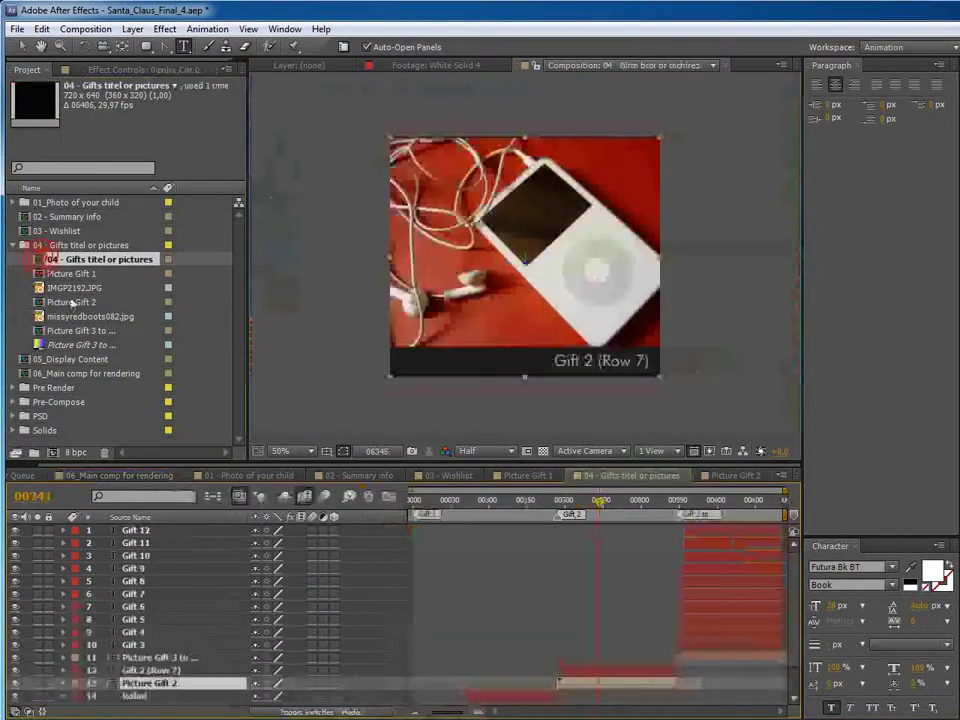
{"action": "double_click", "coordinate": [152, 671]}
{"action": "type", "text": "MP3 Player"}
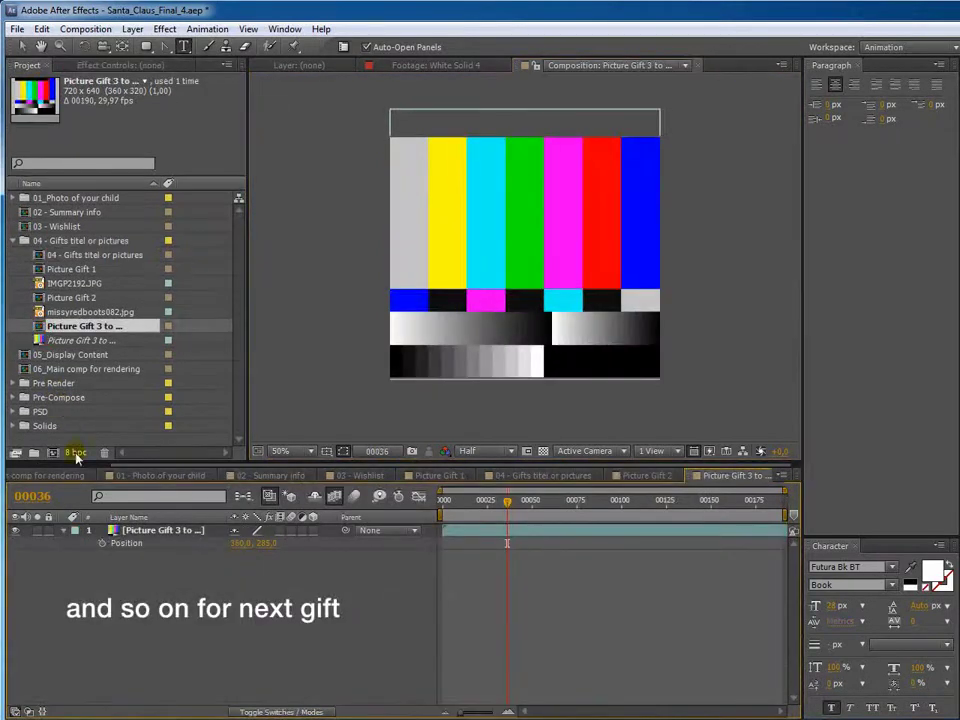
- Hide the placeholder layer in the comp for Gift 3 onward and scrub the main comp to frame 831 to view the titles
{"action": "left_click", "coordinate": [165, 533]}
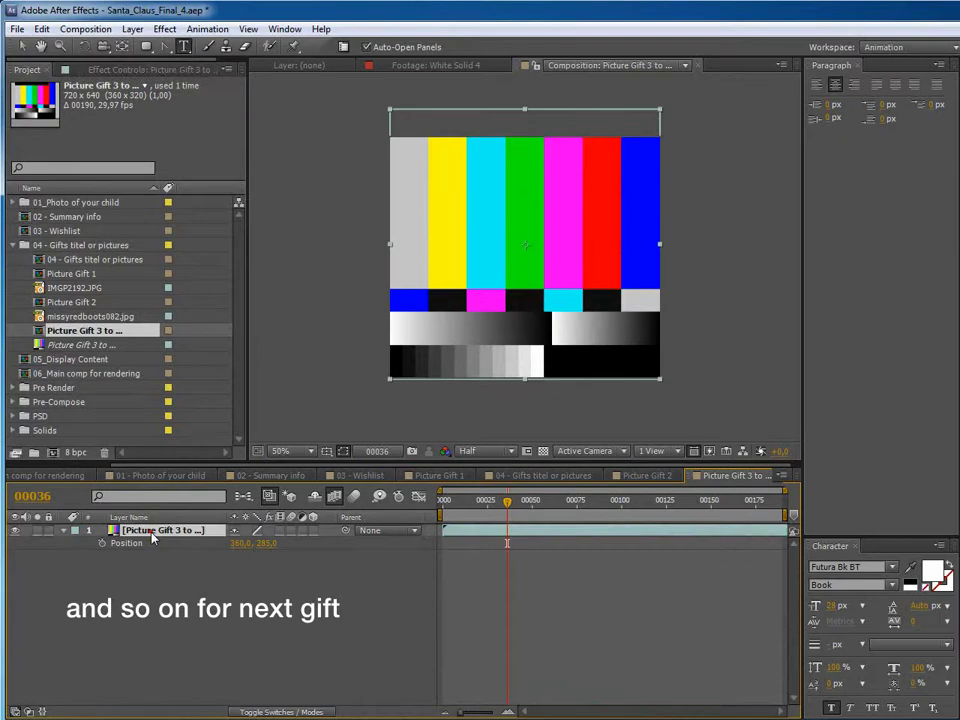
{"action": "left_click", "coordinate": [15, 533]}
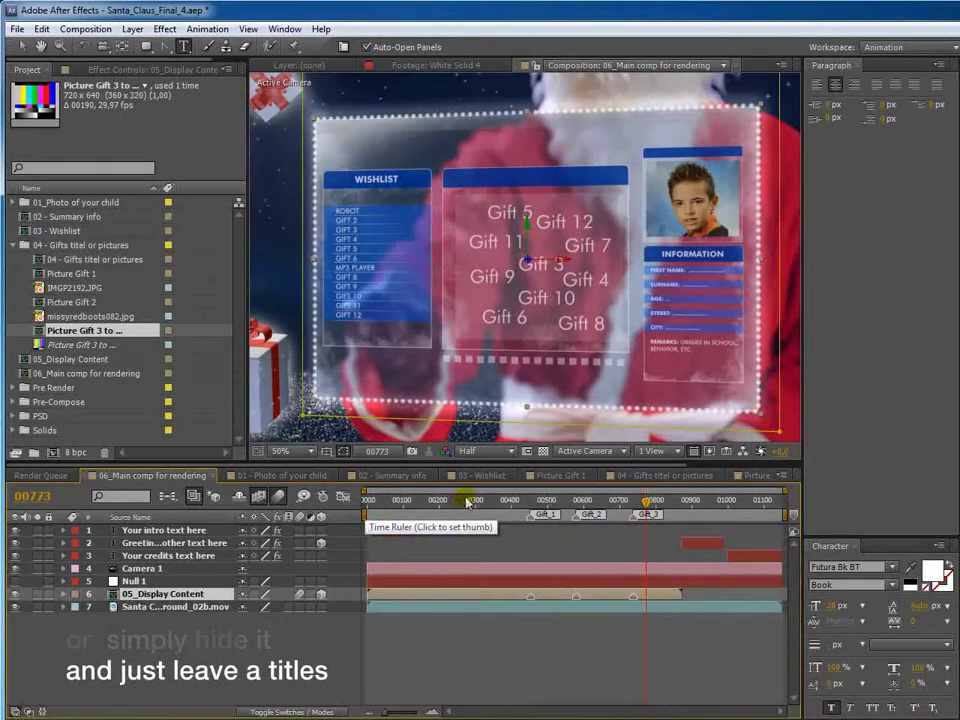
{"action": "left_click", "coordinate": [651, 501]}
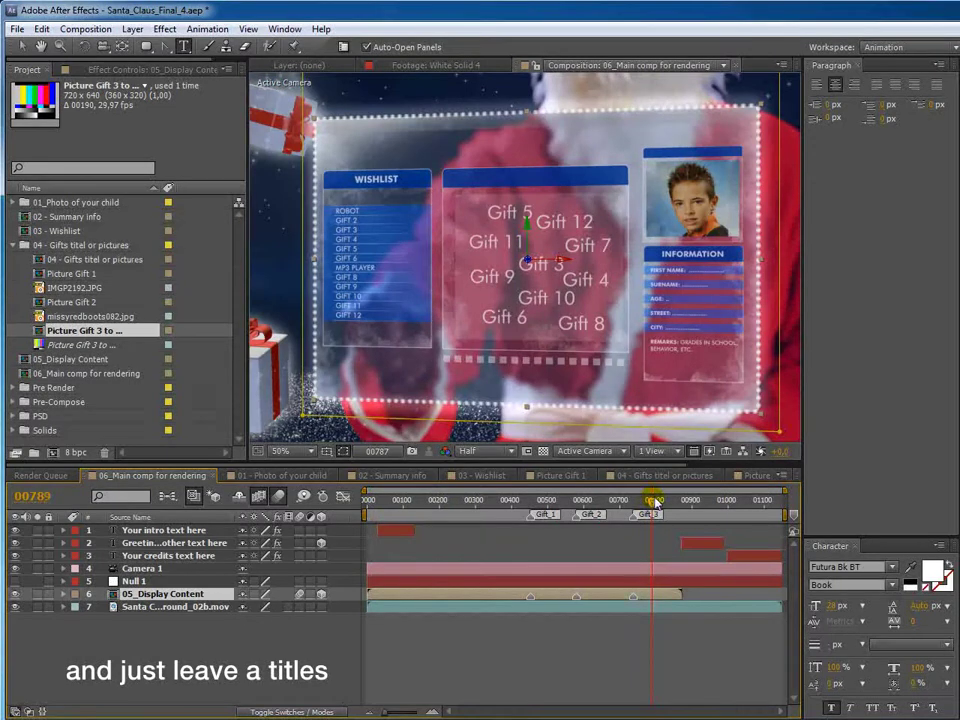
{"action": "left_click_drag", "start_coordinate": [660, 501], "coordinate": [668, 501]}
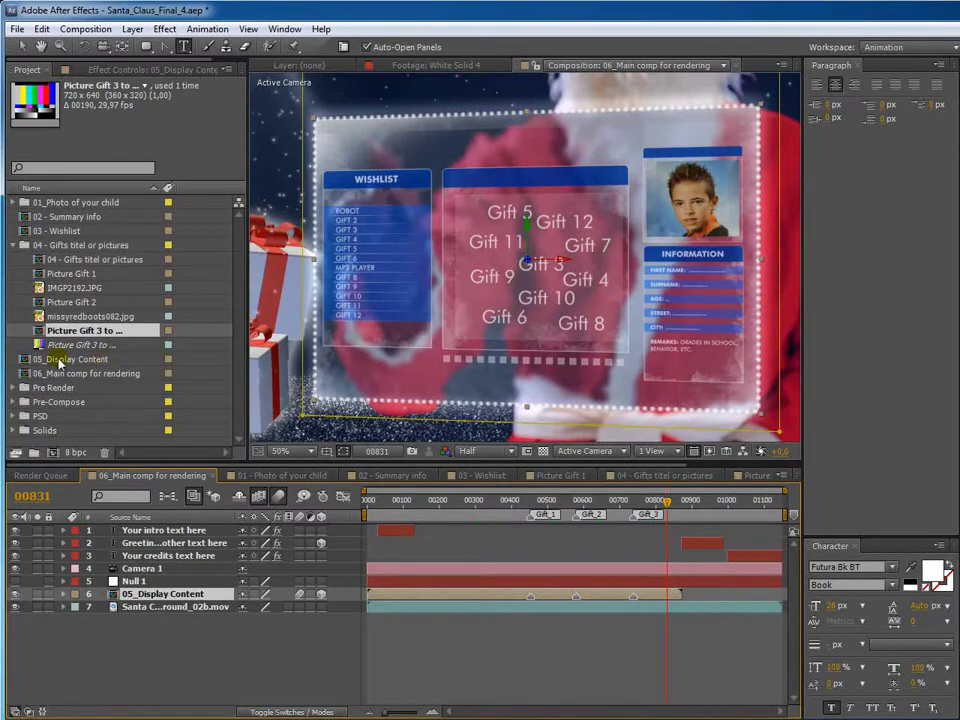
- Scrub through the 05_Display Content comp to frame 821 to check the wishlist, gifts and photo, and return to the main comp
{"action": "double_click", "coordinate": [24, 360]}
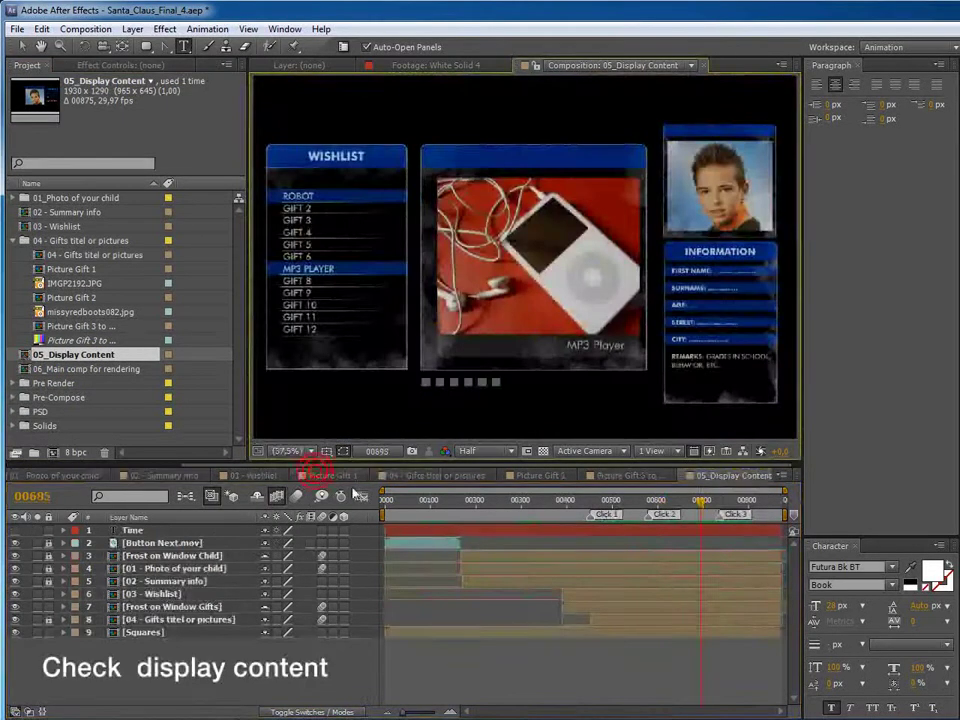
{"action": "left_click_drag", "start_coordinate": [430, 503], "coordinate": [753, 505]}
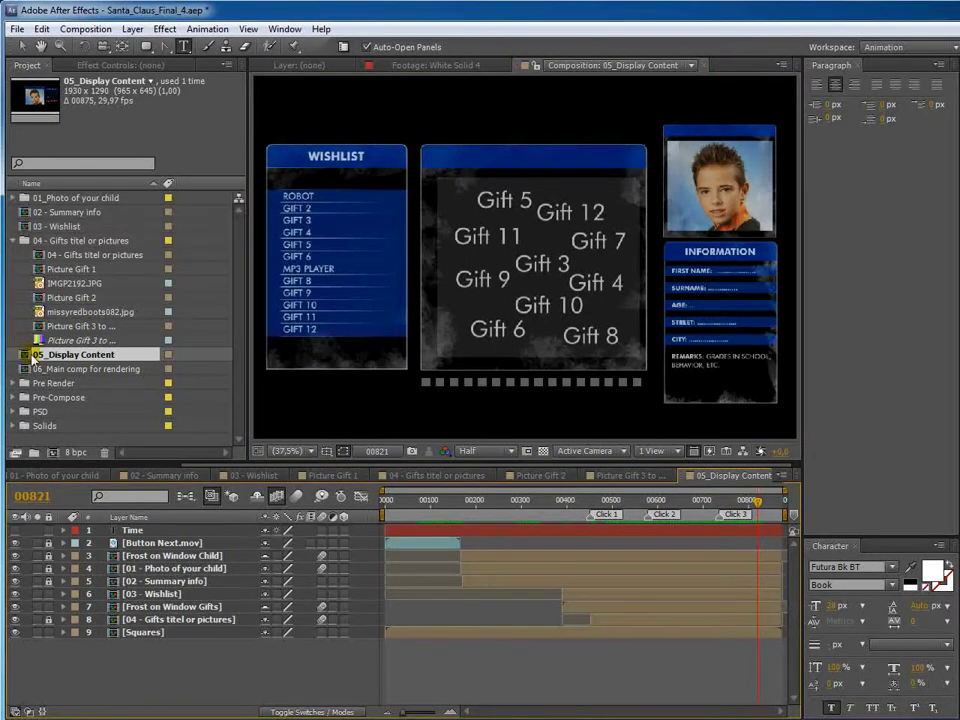
{"action": "left_click", "coordinate": [29, 372]}
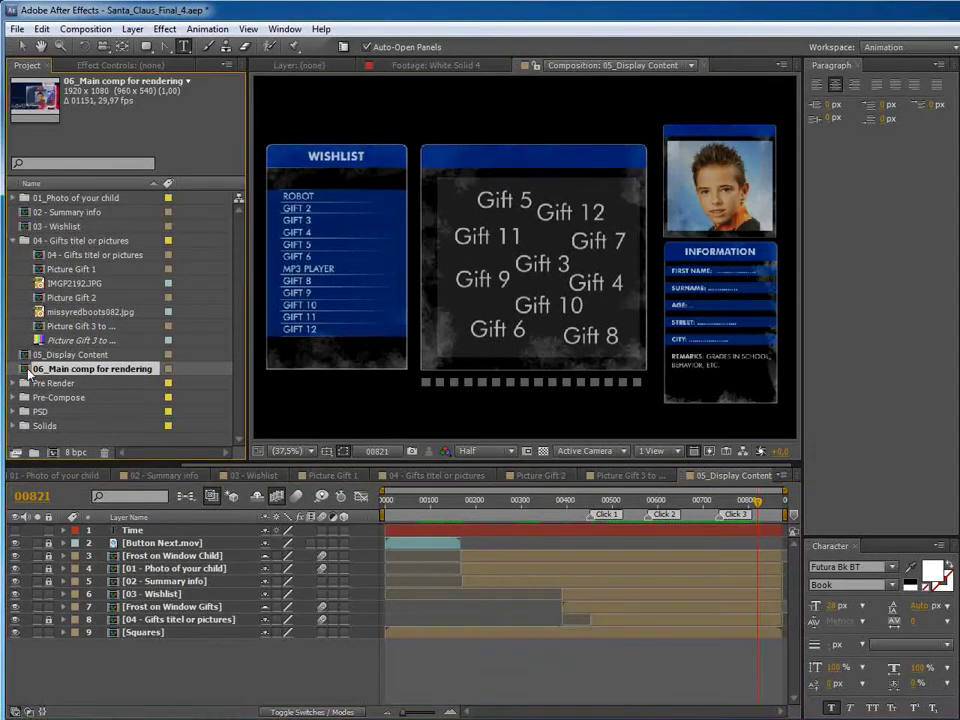
{"action": "double_click", "coordinate": [30, 370]}
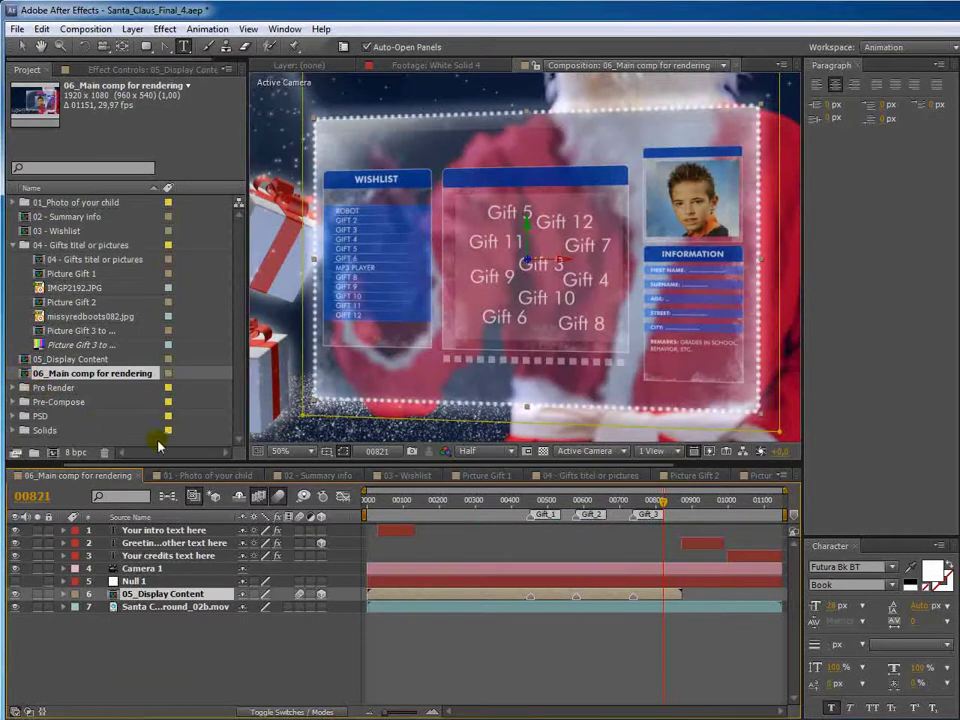
- Locate the three text layers in the main comp and open the intro text layer for editing at frame 89
{"action": "left_click", "coordinate": [165, 530]}
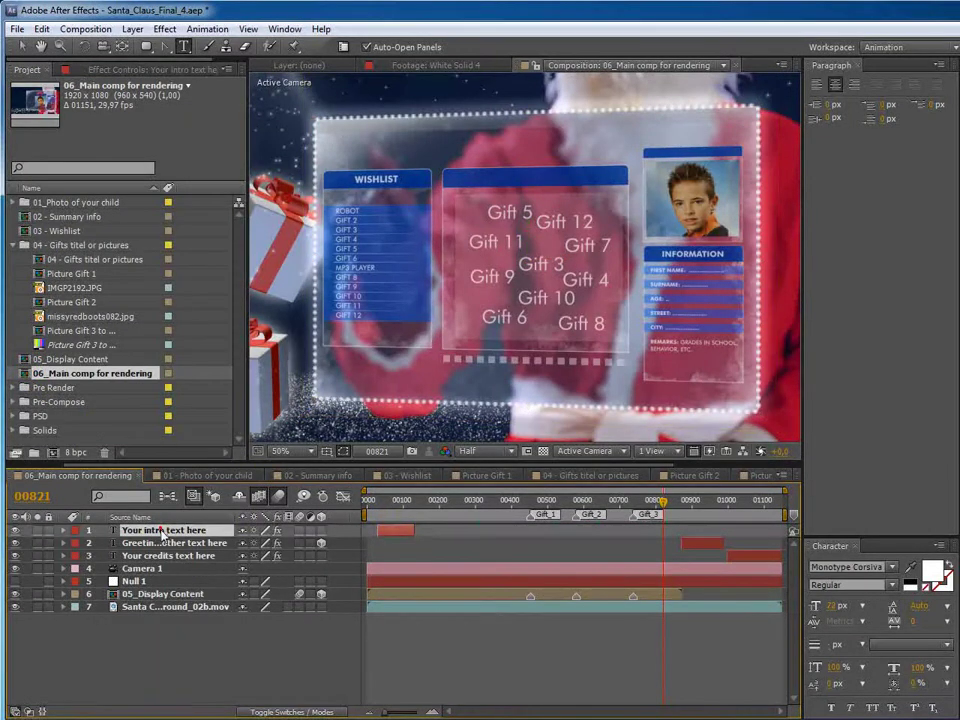
{"action": "left_click", "coordinate": [150, 545]}
{"action": "left_click", "coordinate": [155, 556]}
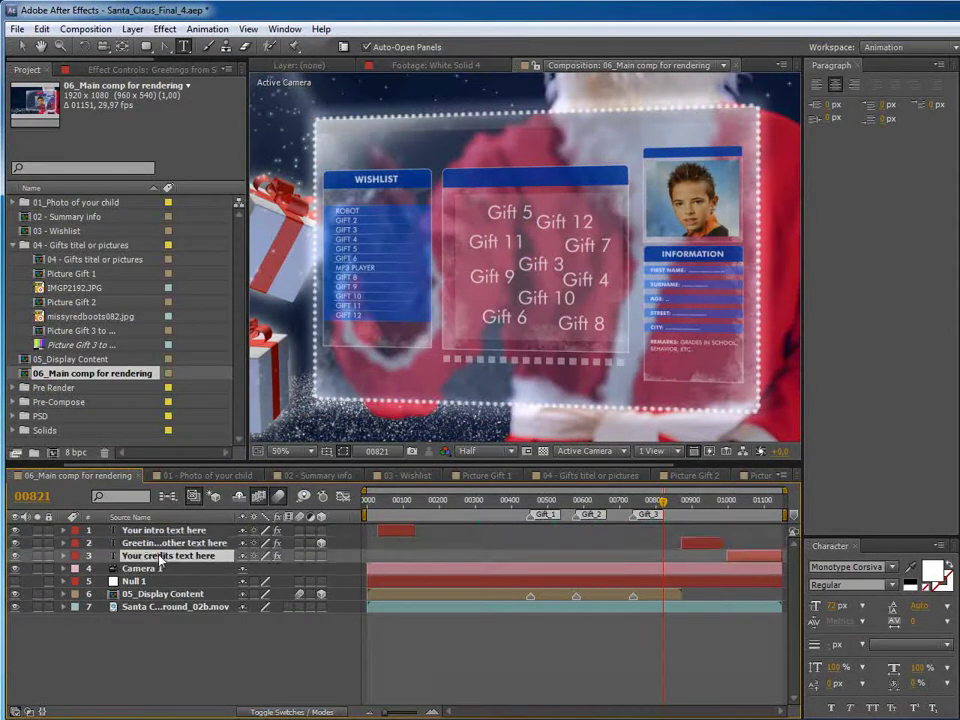
{"action": "left_click", "coordinate": [400, 500]}
{"action": "left_click", "coordinate": [132, 530]}
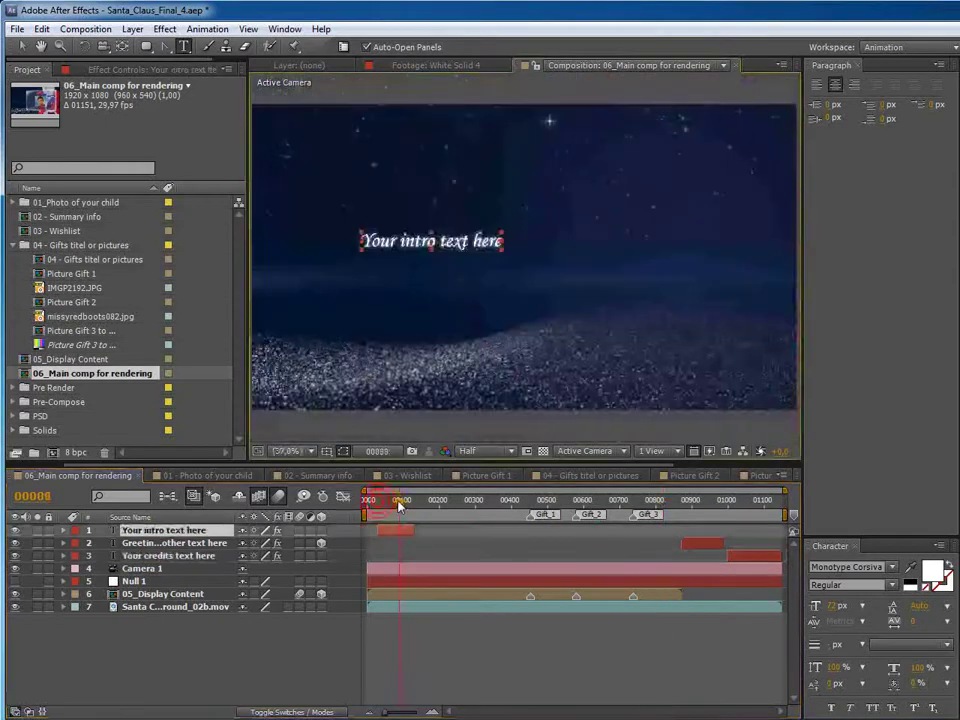
{"action": "double_click", "coordinate": [148, 531]}
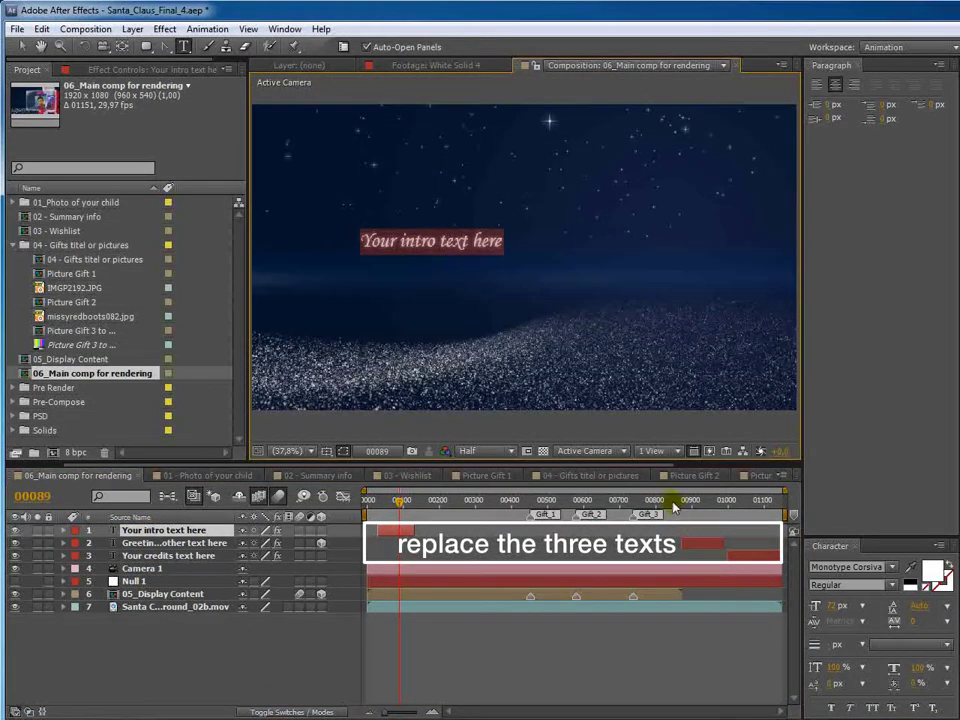
- Check the greetings text at frame 935, toggling its layer's visibility off and on, and view the credits text at frame 1078
{"action": "left_click", "coordinate": [702, 503]}
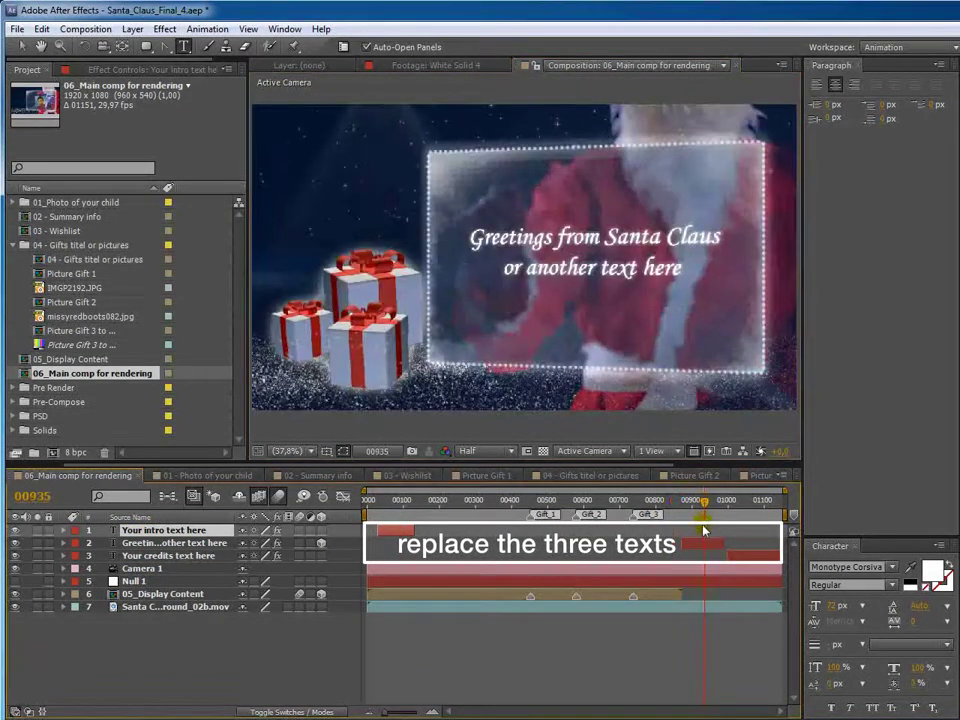
{"action": "left_click", "coordinate": [165, 543]}
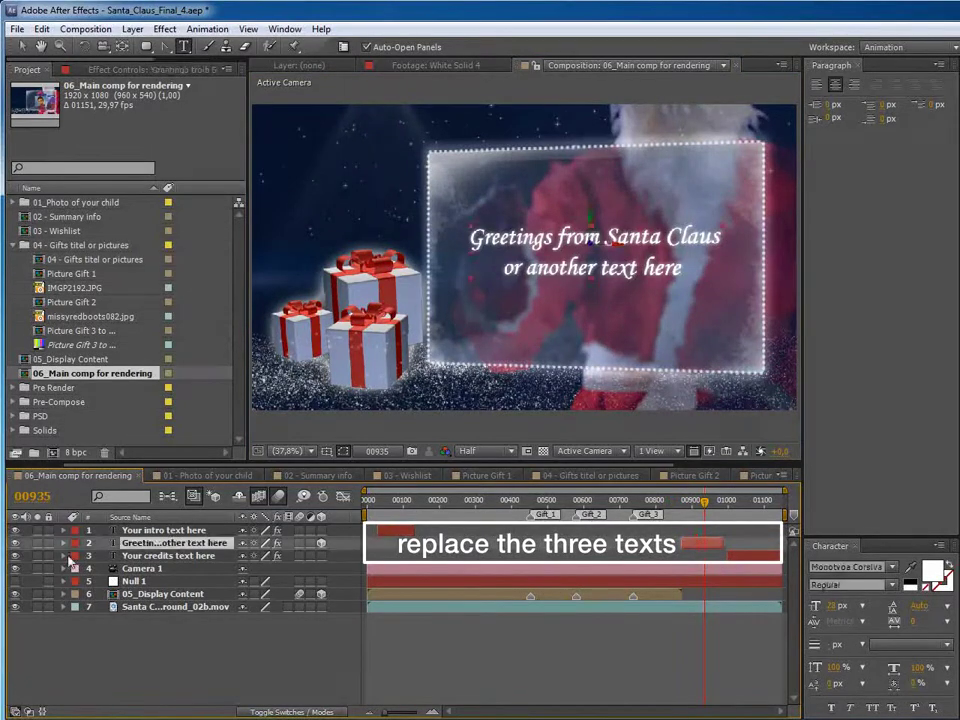
{"action": "left_click", "coordinate": [15, 543]}
{"action": "left_click", "coordinate": [15, 543]}
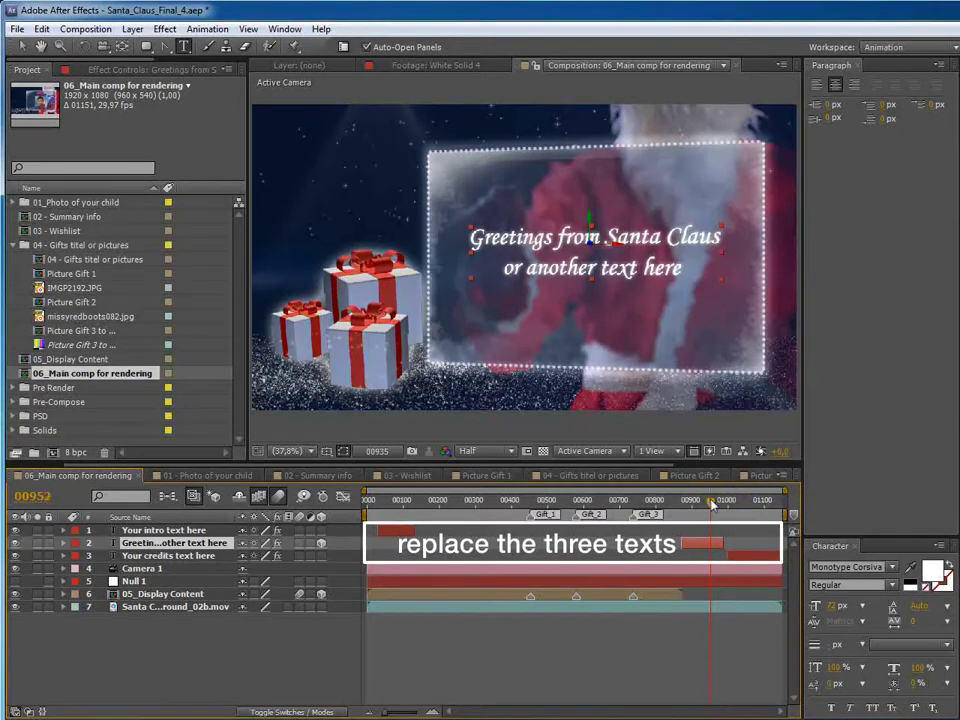
{"action": "left_click_drag", "start_coordinate": [714, 501], "coordinate": [760, 556]}
{"action": "left_click", "coordinate": [760, 556]}
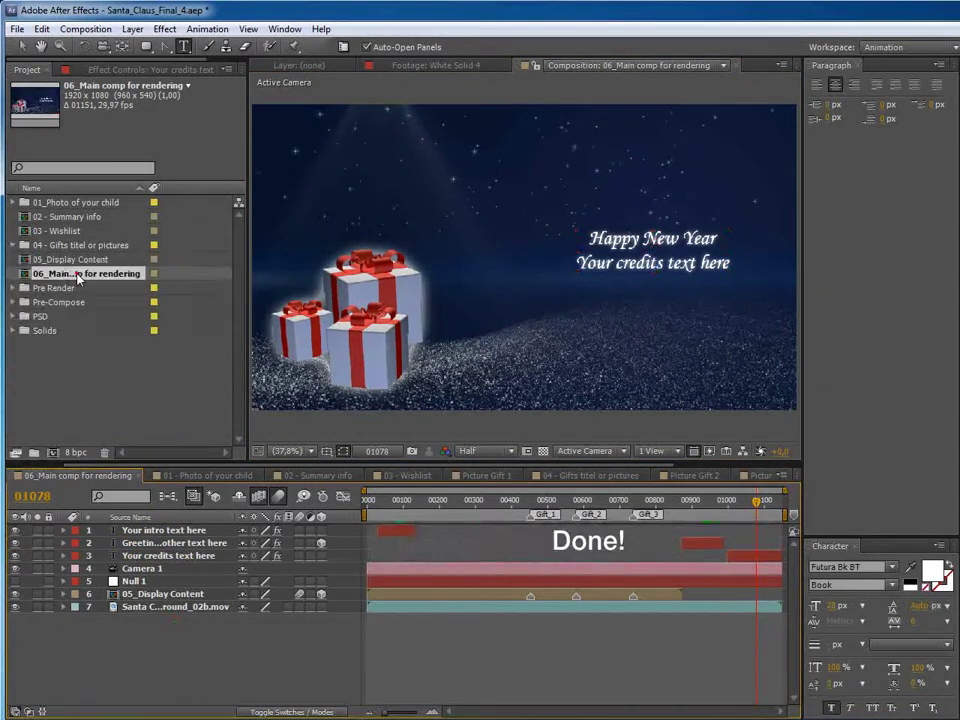
- Open the composition commands for 06_Main comp for rendering
{"action": "left_click", "coordinate": [80, 29]}
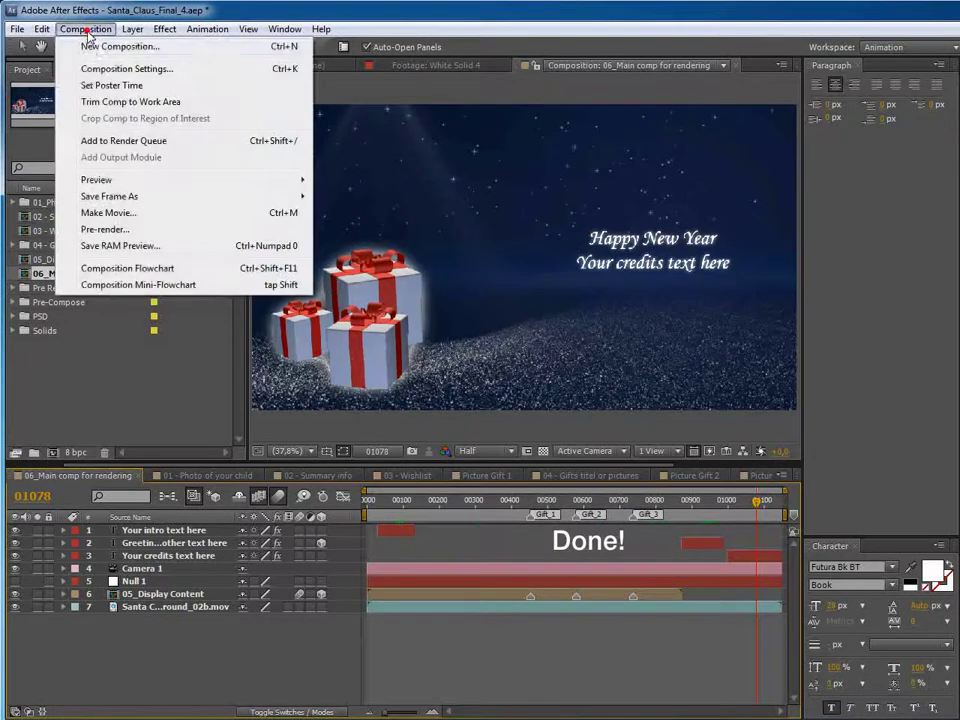